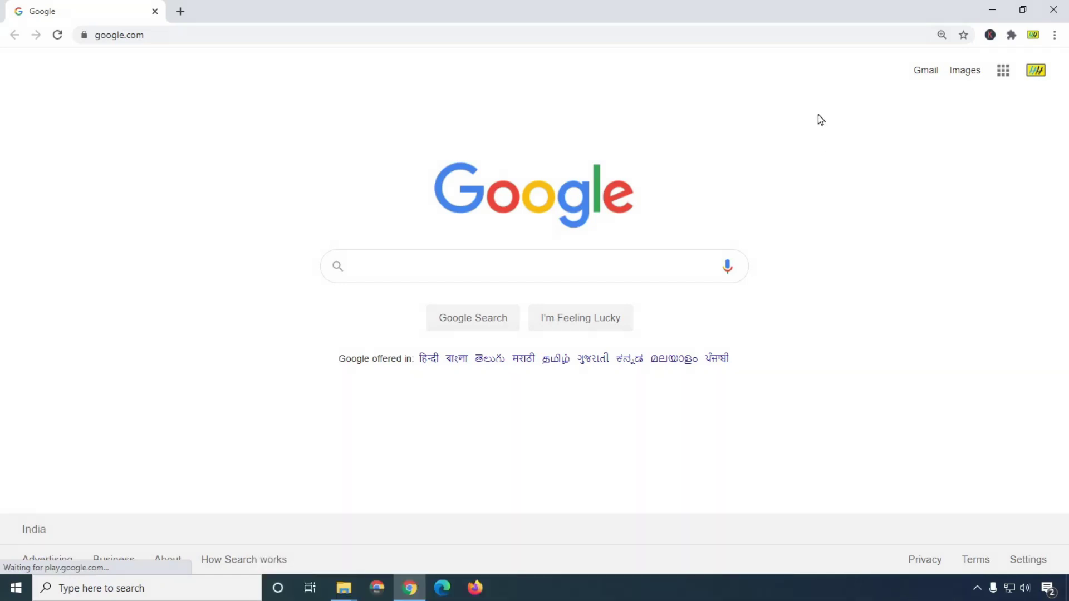
Step: Open Chrome's three-dot main menu over the Google homepage
click(1055, 35)
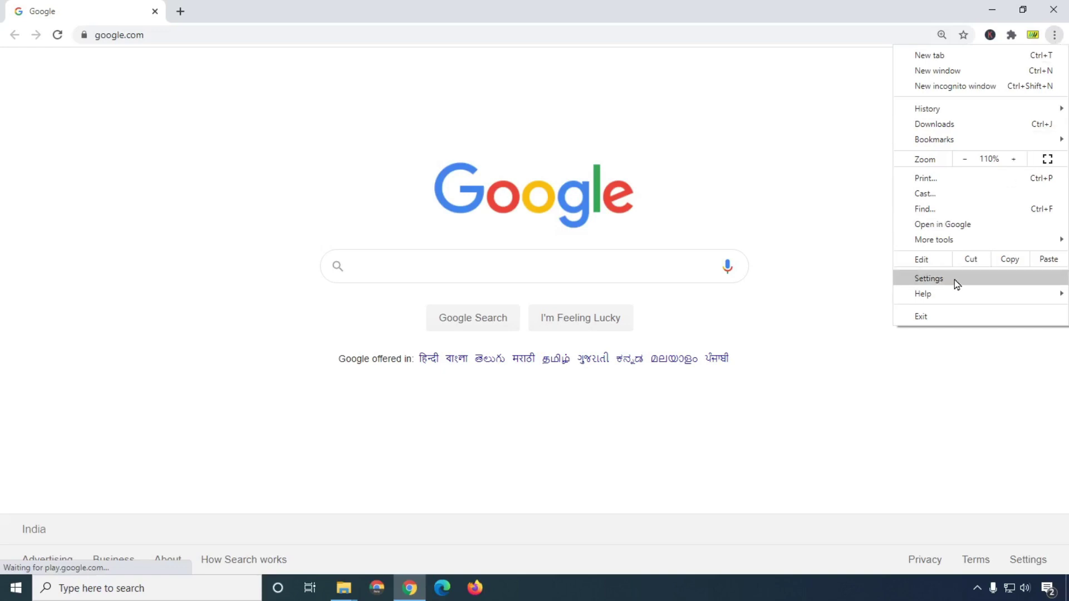
Step: Open Chrome Settings and search it for 'fonts' to surface Customize fonts
click(938, 279)
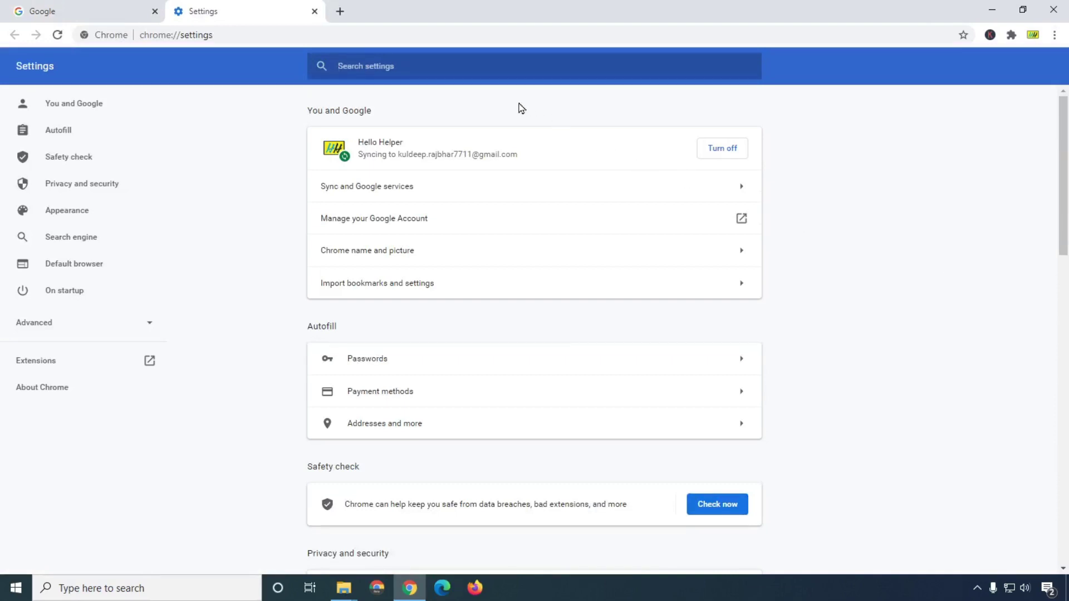
click(476, 69)
text(fonts)
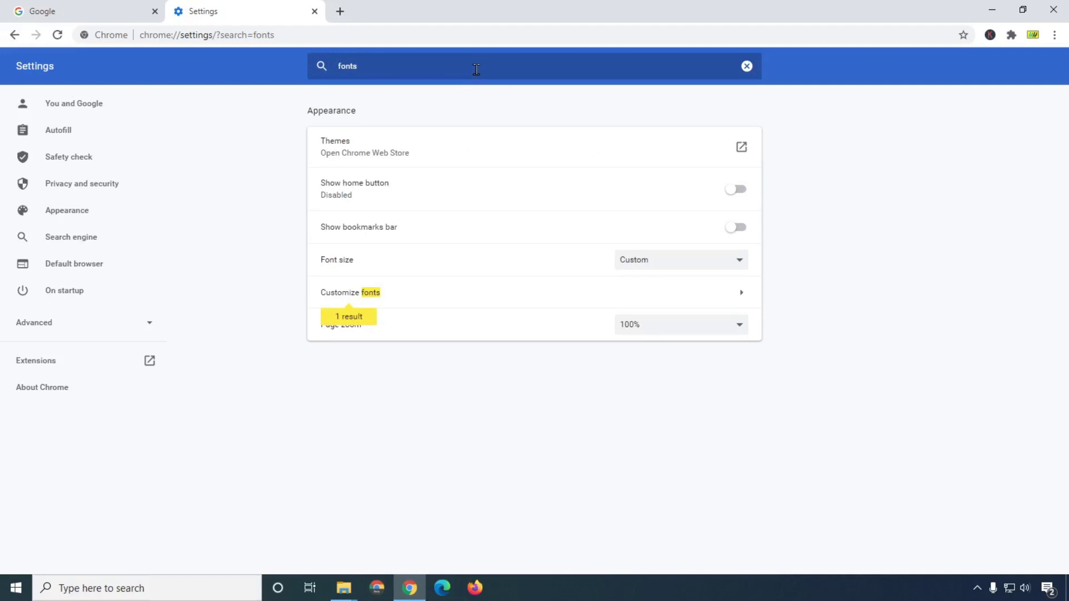
Step: Try the Very small, Small and Medium page font size presets
click(690, 269)
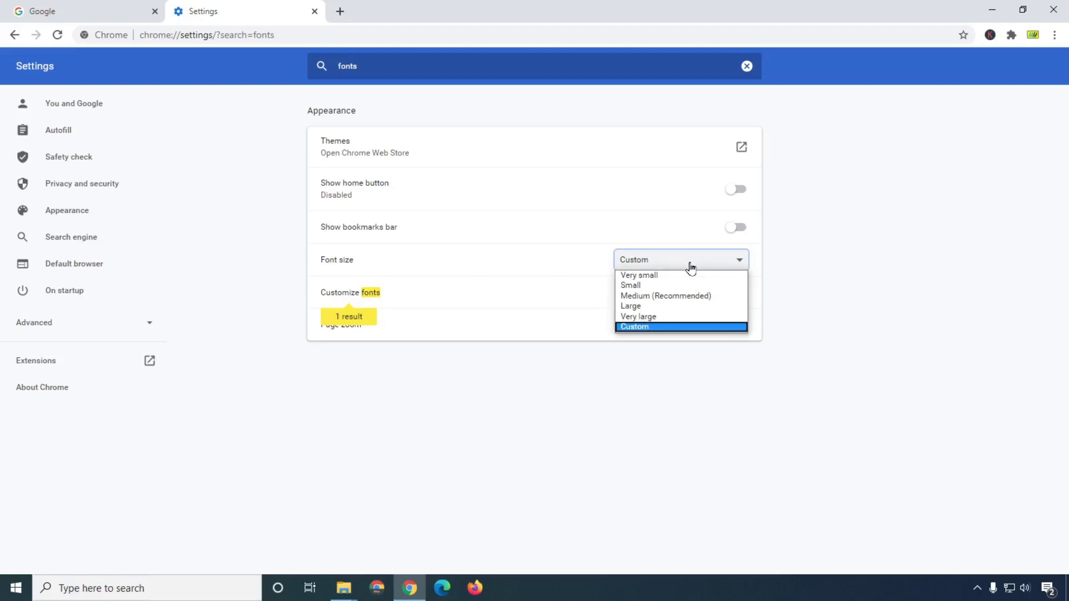
click(646, 276)
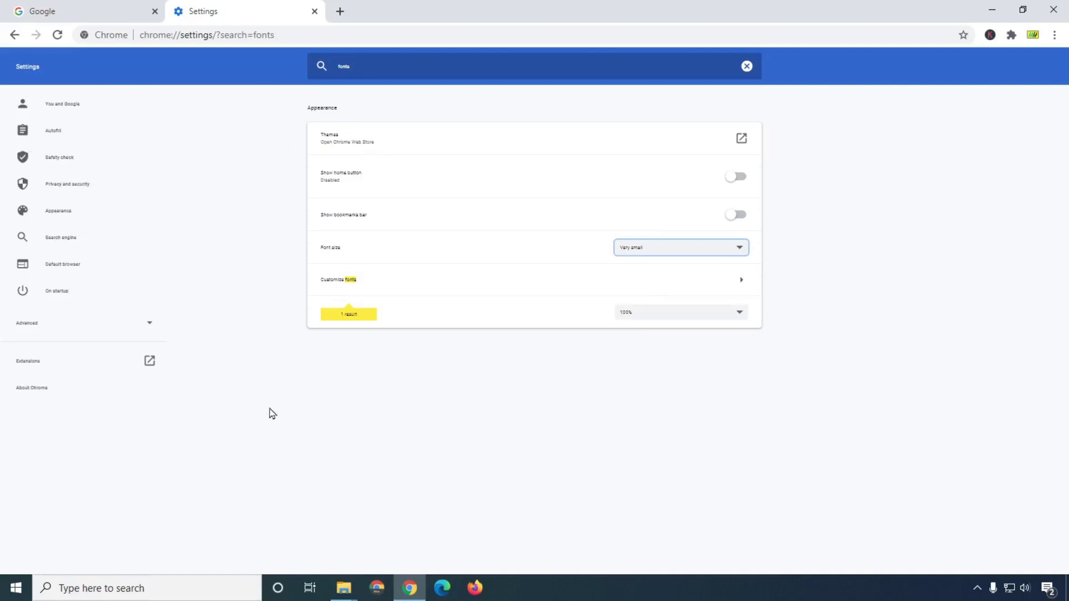
click(658, 249)
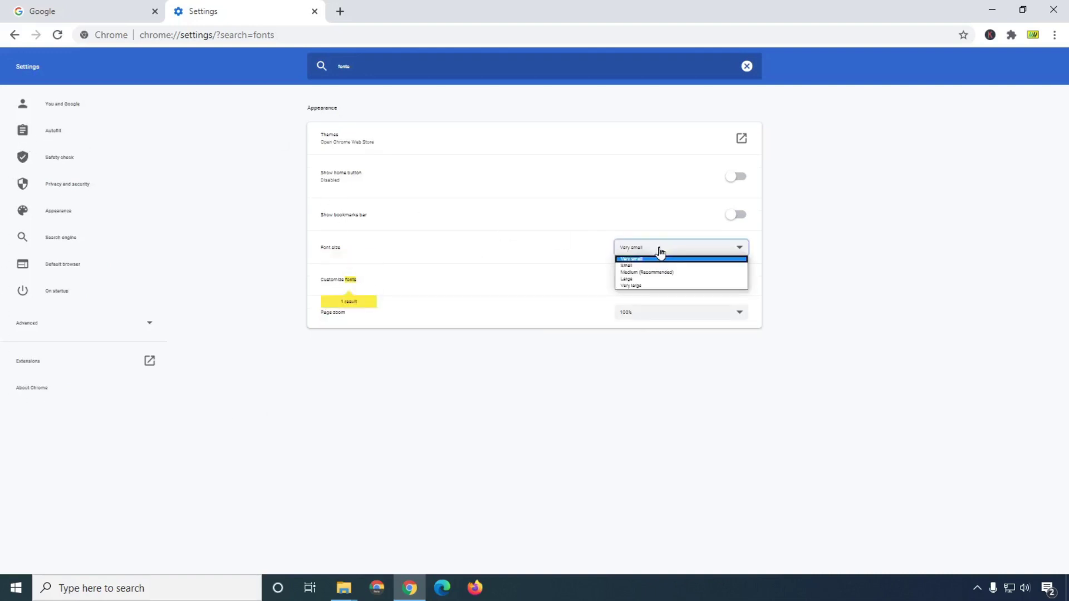
click(628, 267)
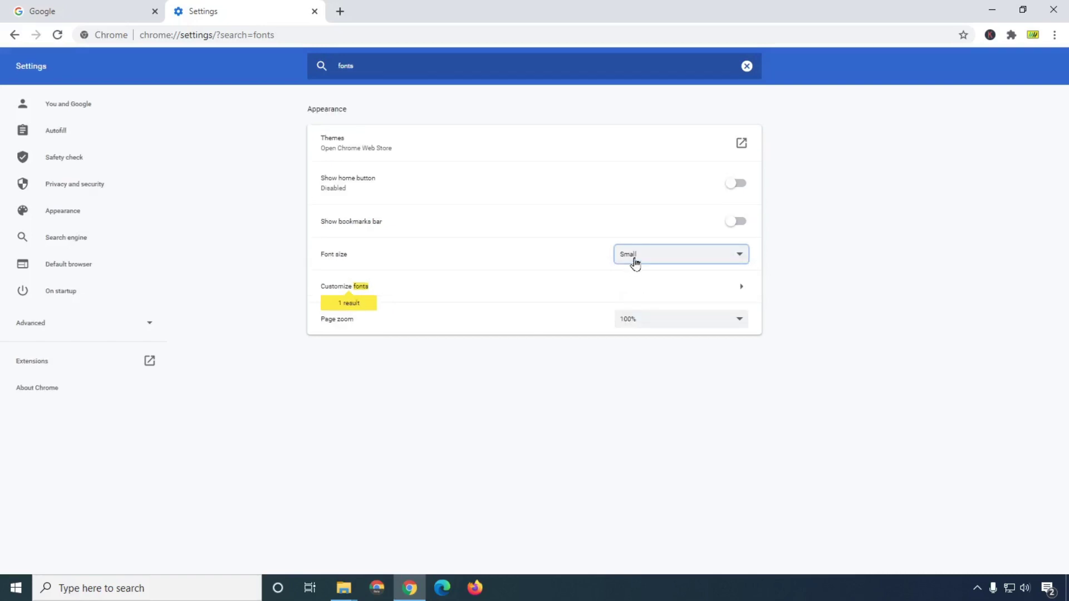
click(639, 258)
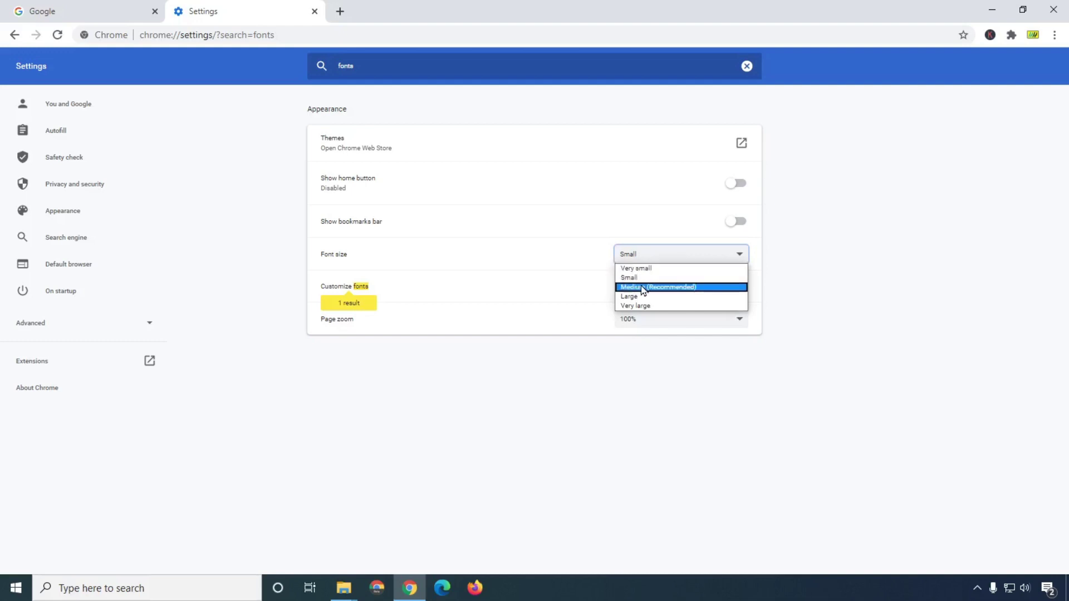
click(643, 287)
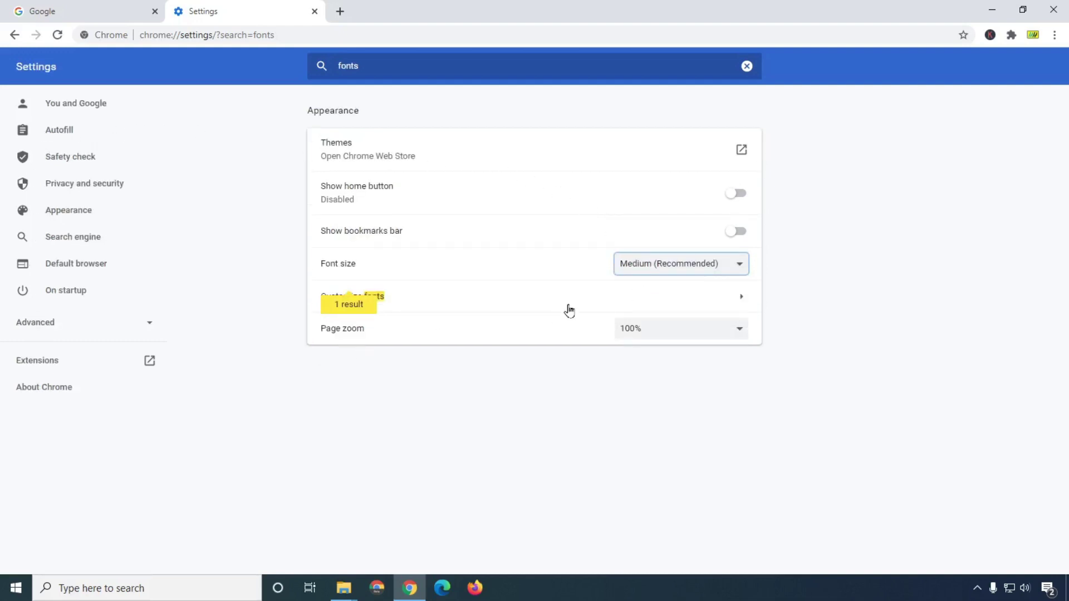
Step: Try Large and Very large, return to Medium (Recommended), and open Customize fonts
click(650, 267)
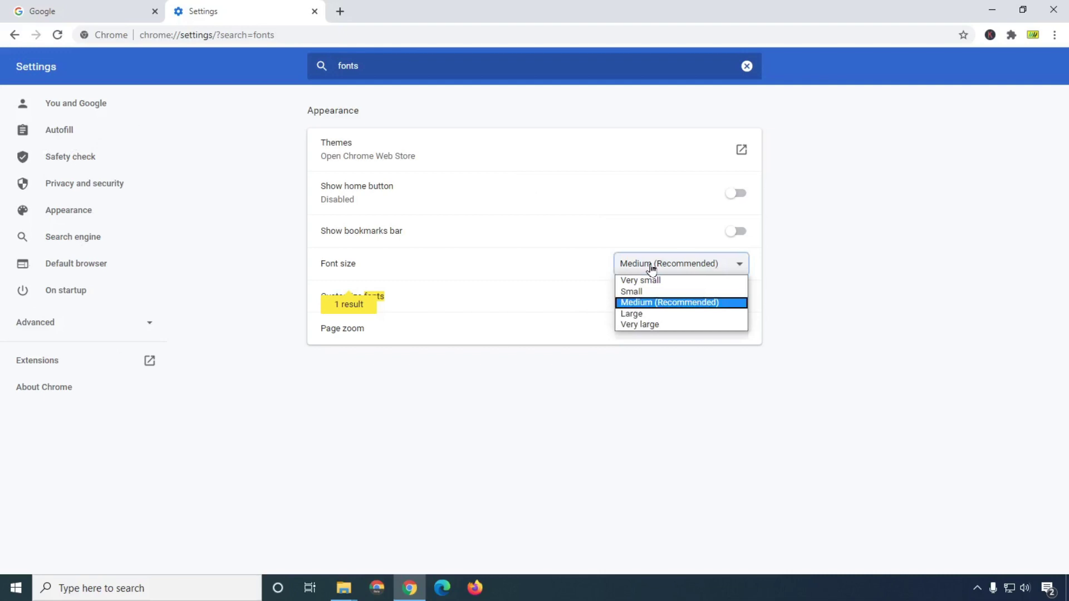
click(638, 314)
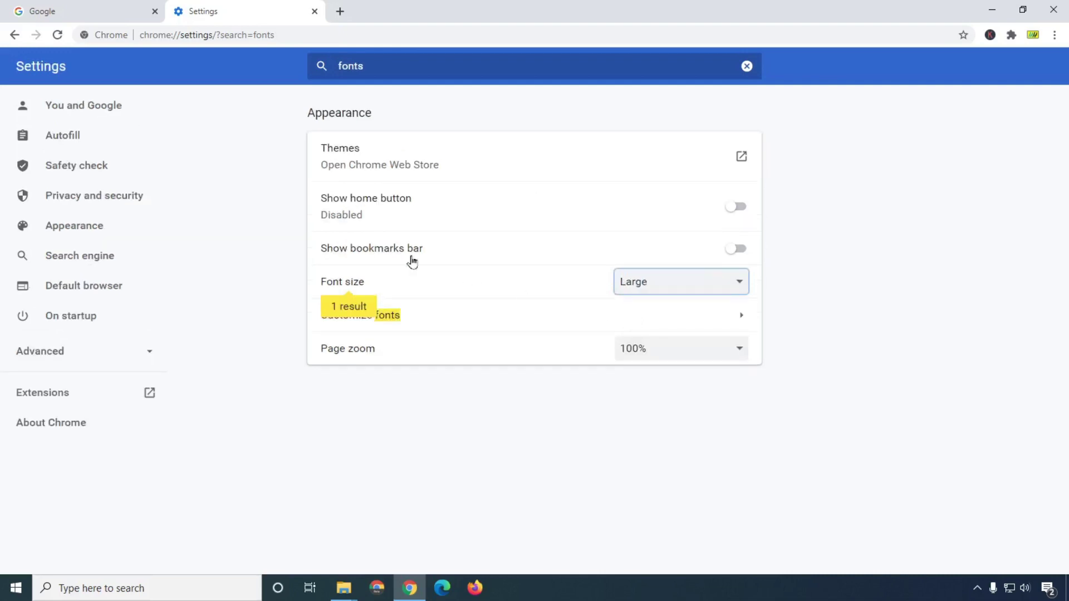
click(639, 288)
click(651, 356)
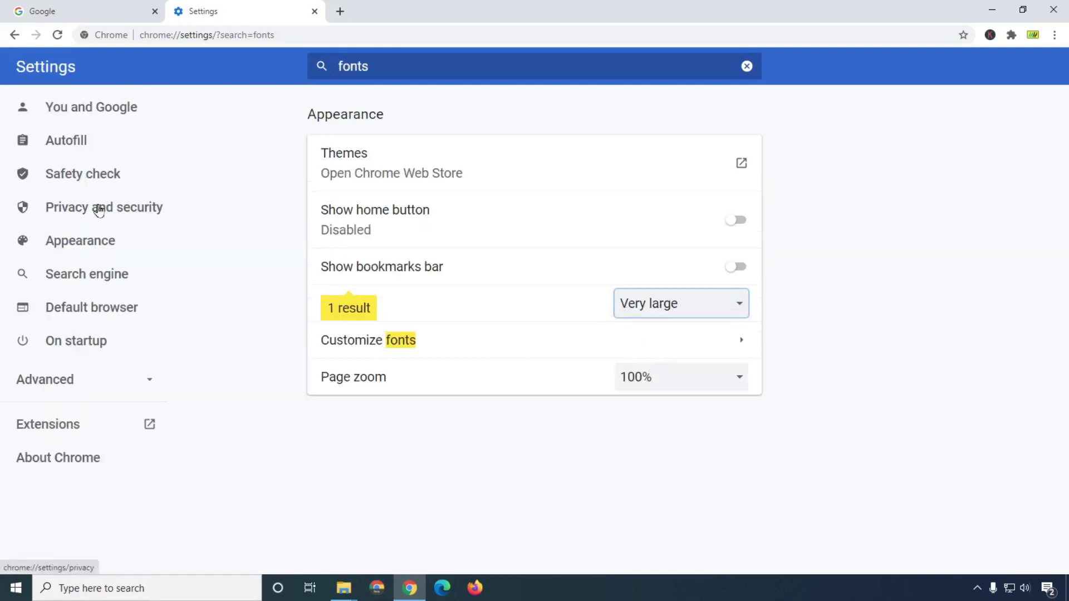
click(672, 304)
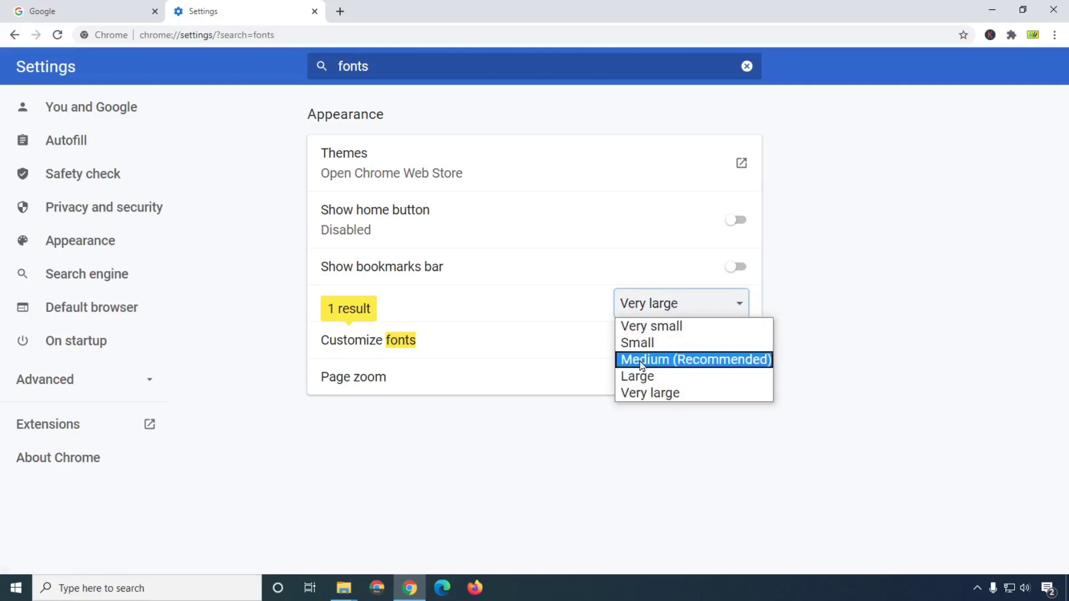
click(667, 359)
click(841, 374)
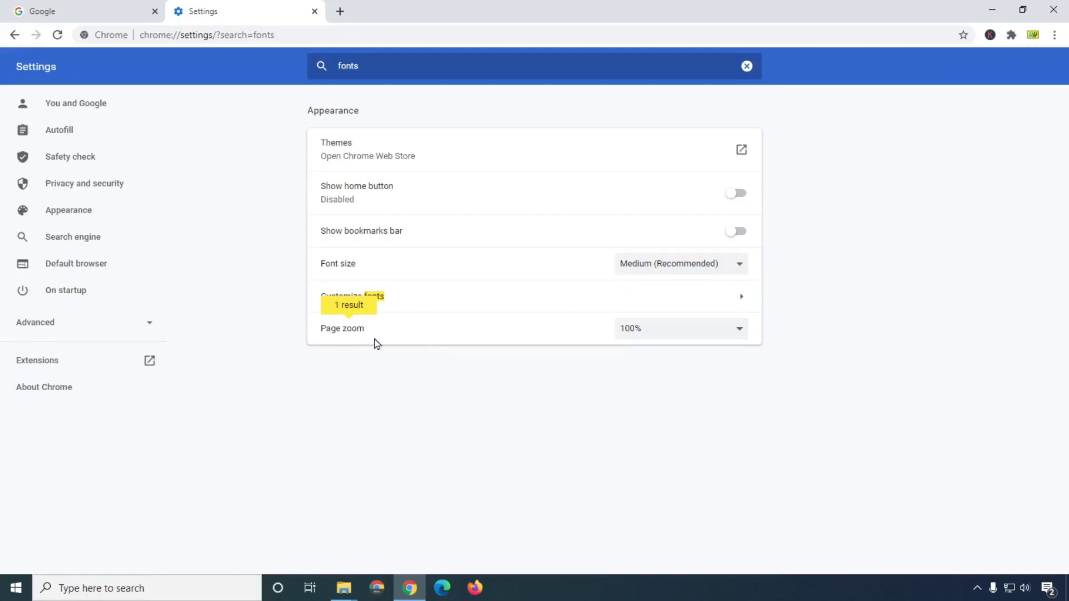
click(450, 295)
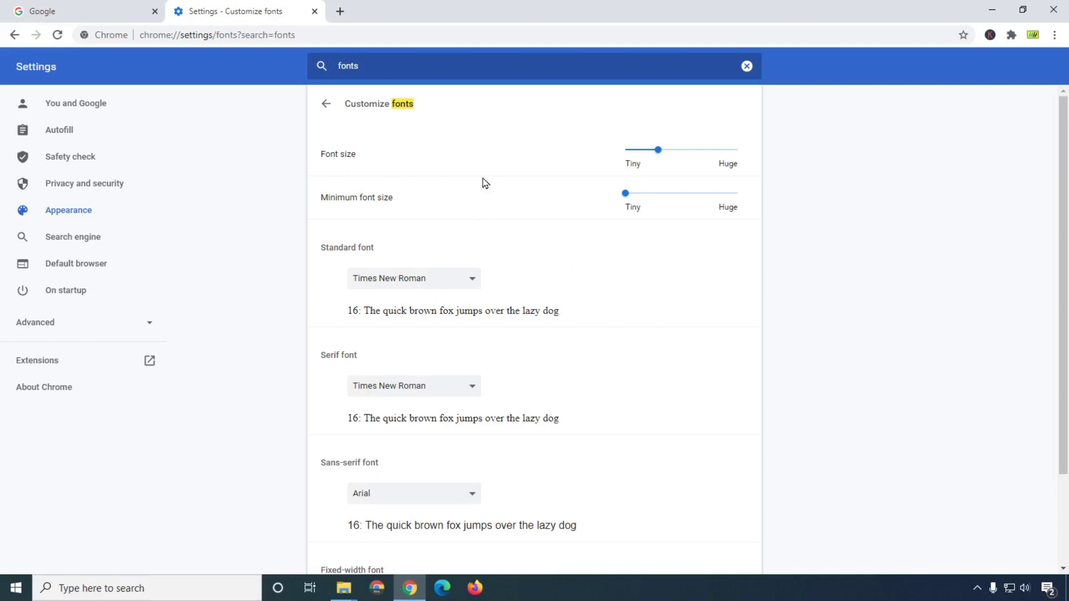
Step: Adjust the Font size slider and raise the Minimum font size slider to 13
mouse_move(658, 149)
mouse_down()
mouse_move(674, 152)
mouse_move(647, 150)
mouse_move(676, 148)
mouse_move(660, 155)
mouse_up()
drag(626, 200, 663, 195)
drag(608, 234, 704, 225)
click(715, 229)
mouse_move(663, 196)
mouse_down()
mouse_move(696, 196)
mouse_move(673, 196)
mouse_move(683, 197)
mouse_up()
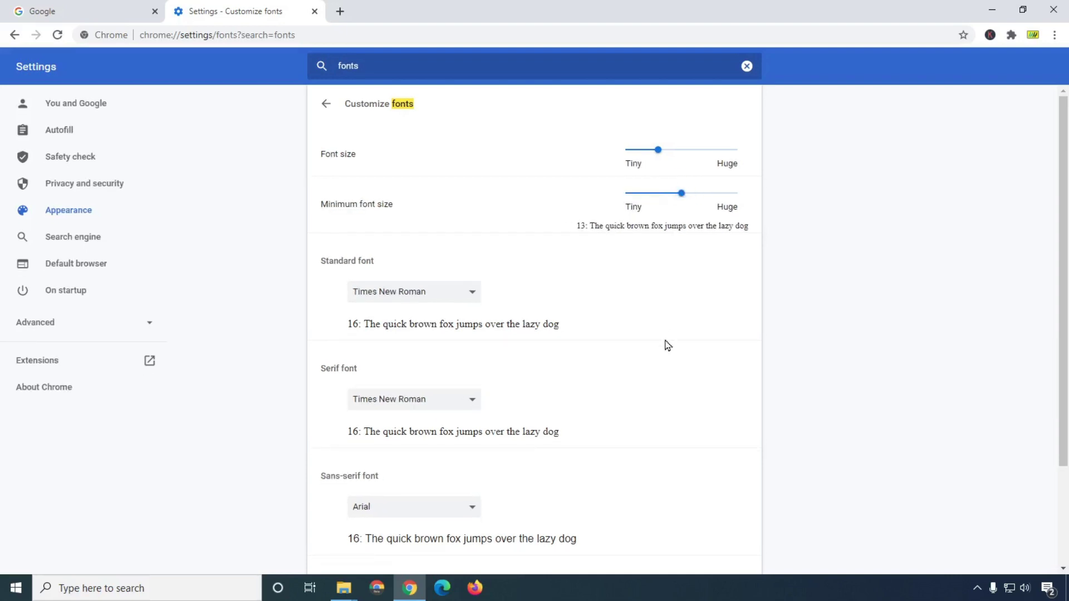
Step: Open the Standard font list and scroll through the available fonts
click(437, 295)
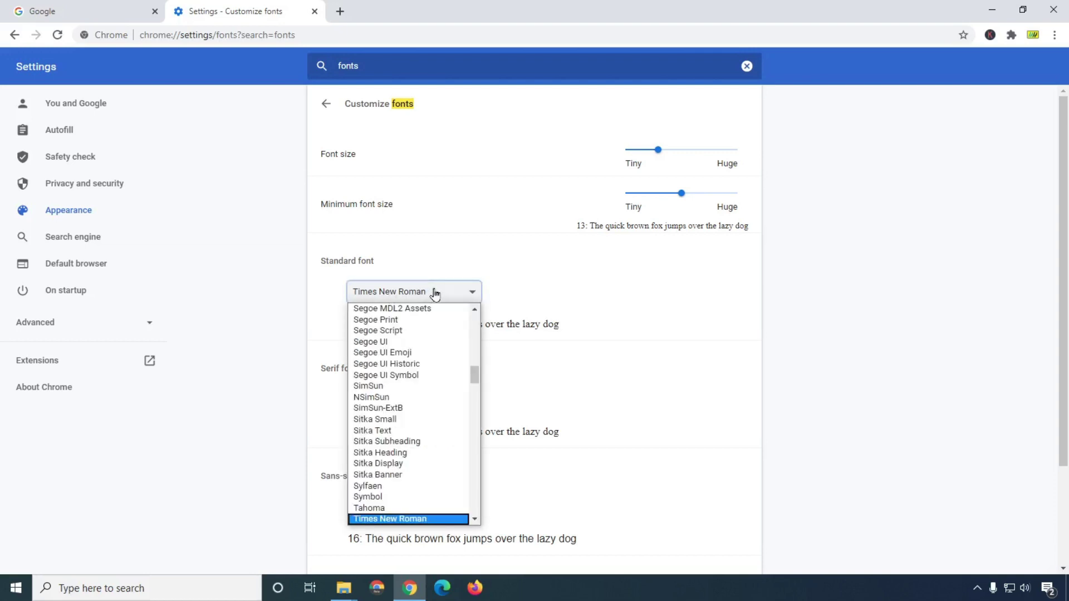
drag(476, 374, 477, 387)
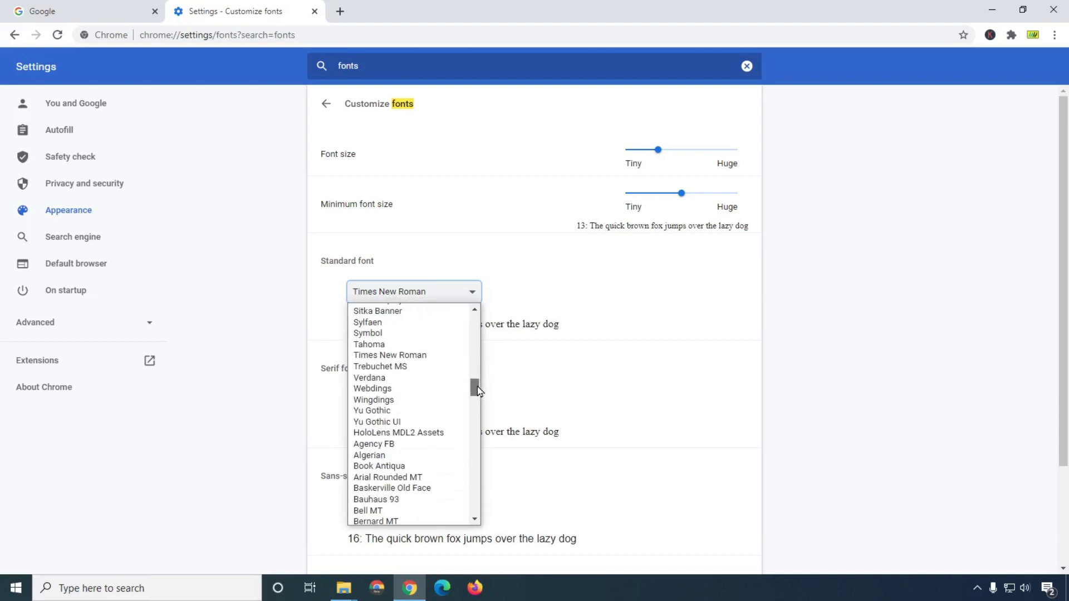
drag(476, 386, 479, 319)
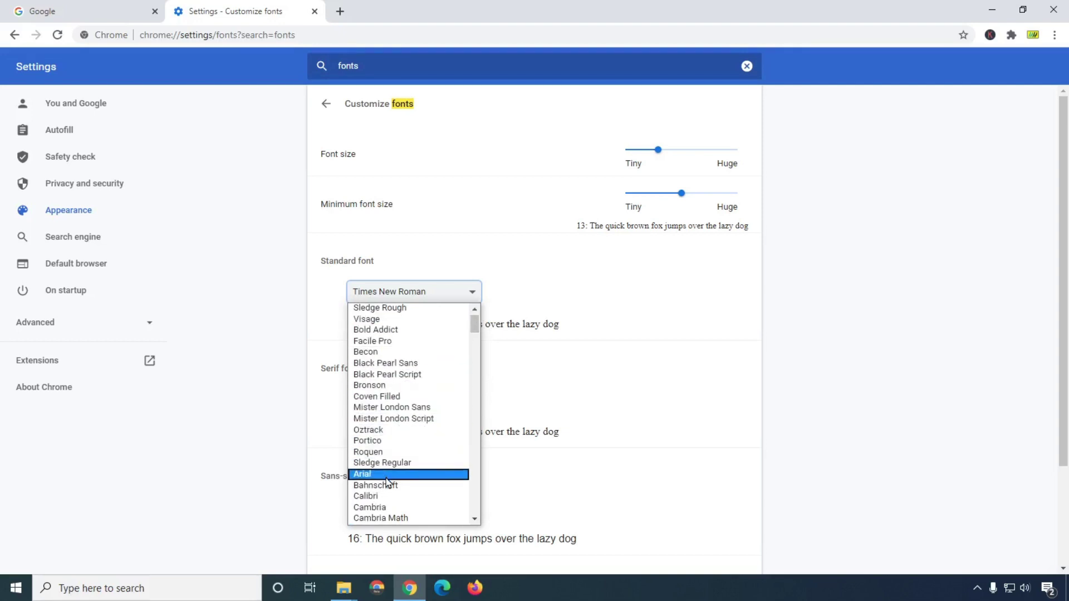
scroll(390, 476, down, 2)
scroll(396, 369, up, 2)
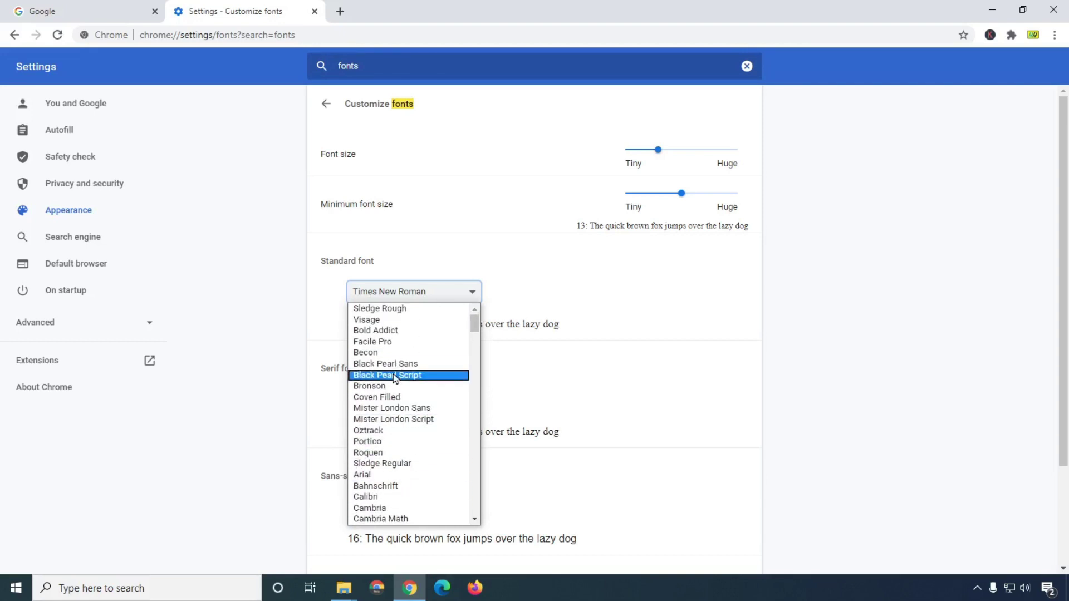
scroll(394, 473, down, 5)
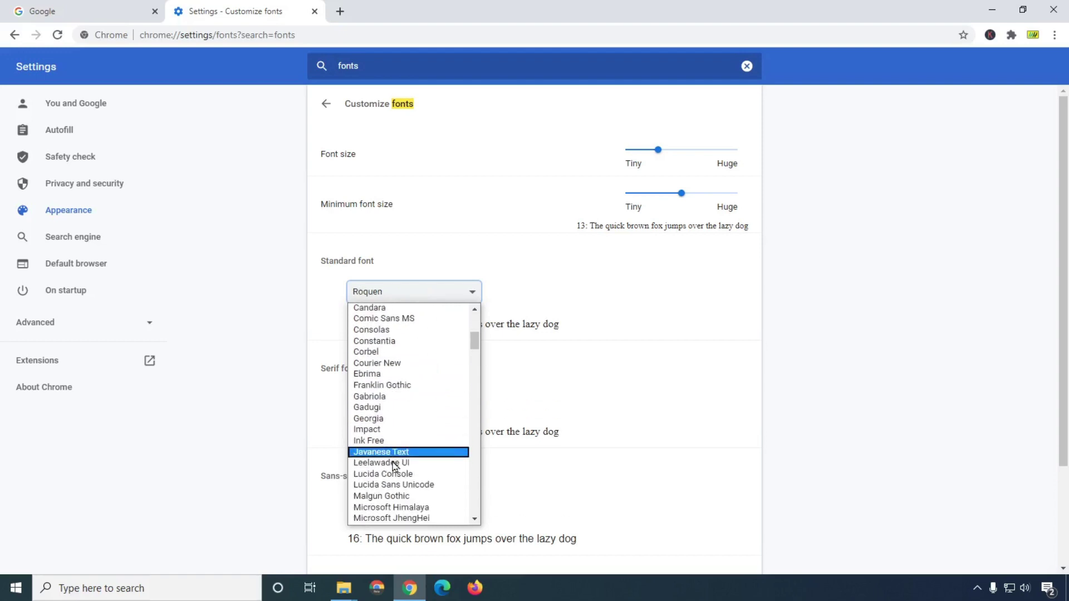
scroll(394, 466, down, 6)
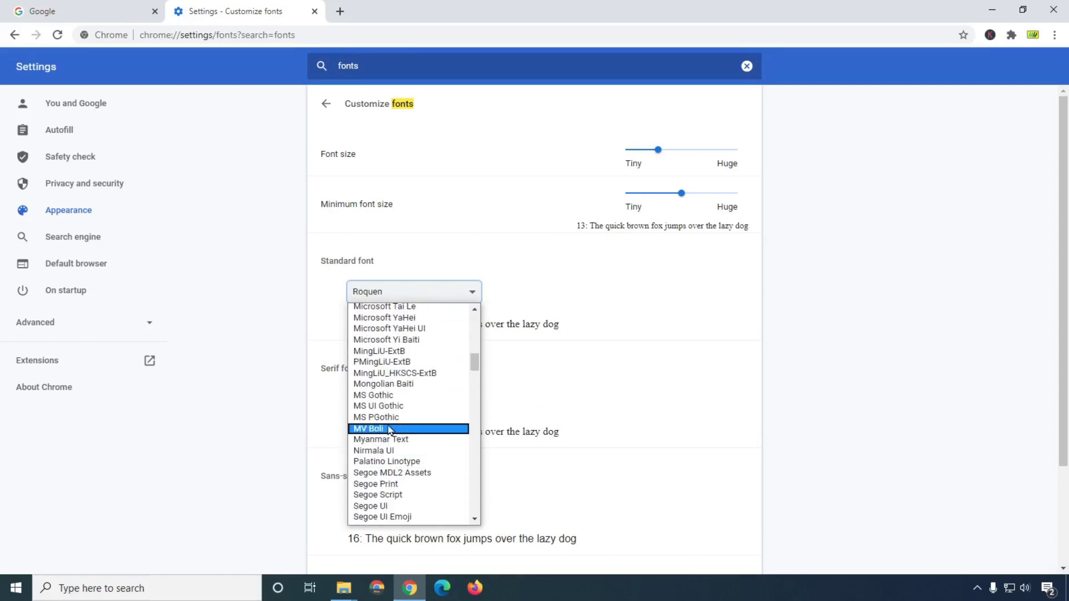
scroll(389, 445, down, 4)
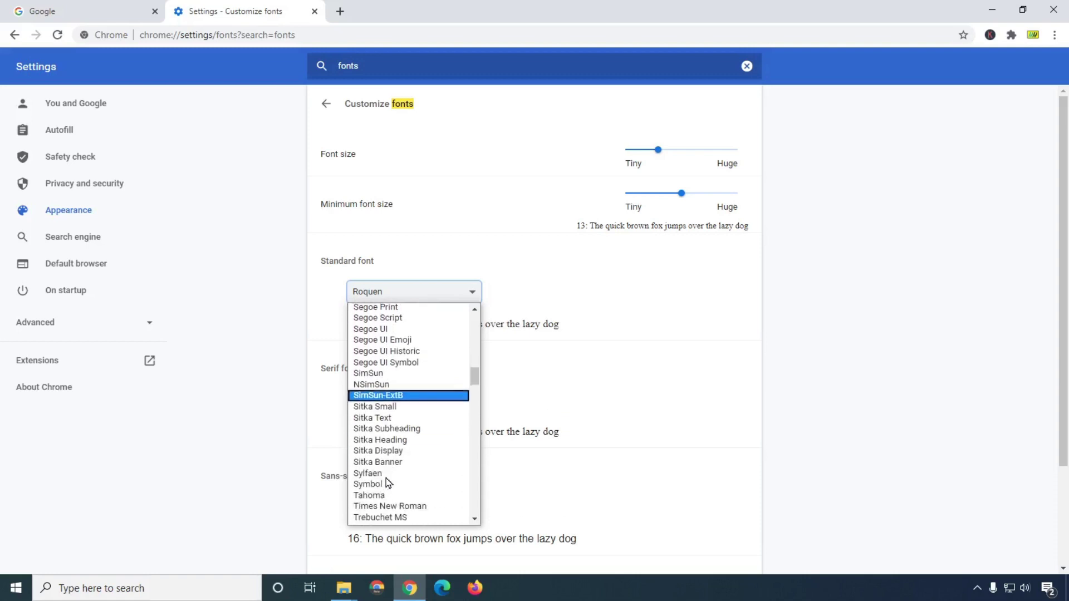
scroll(388, 482, down, 3)
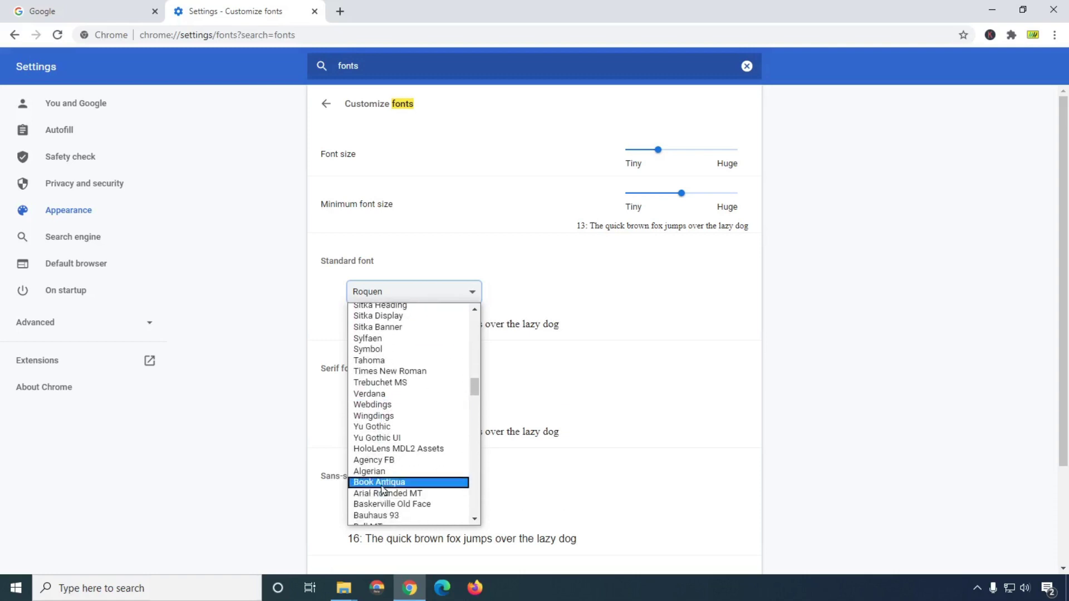
scroll(384, 484, down, 8)
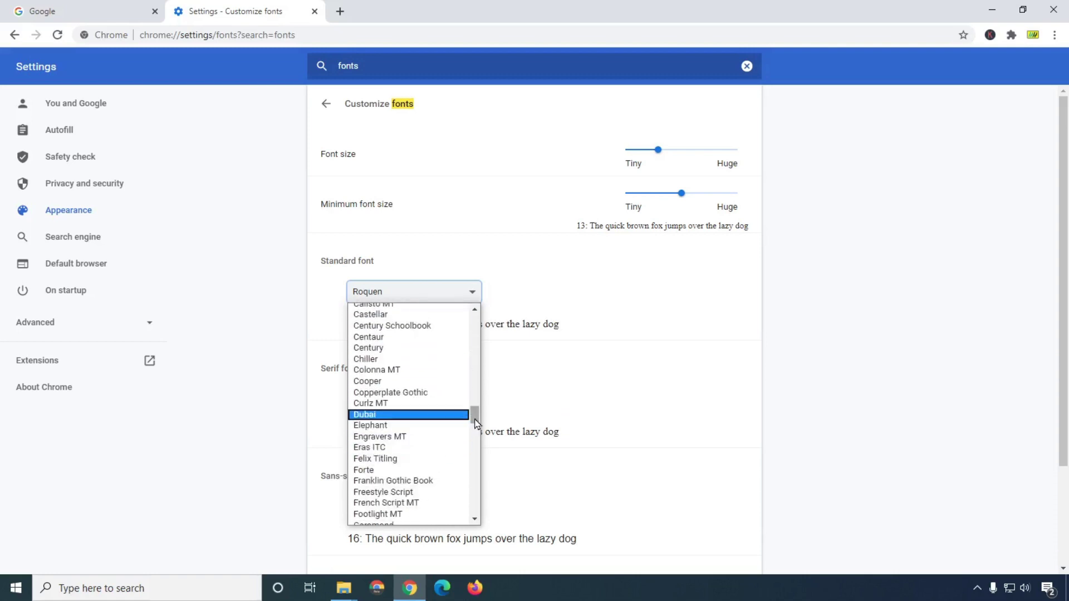
drag(476, 423, 486, 528)
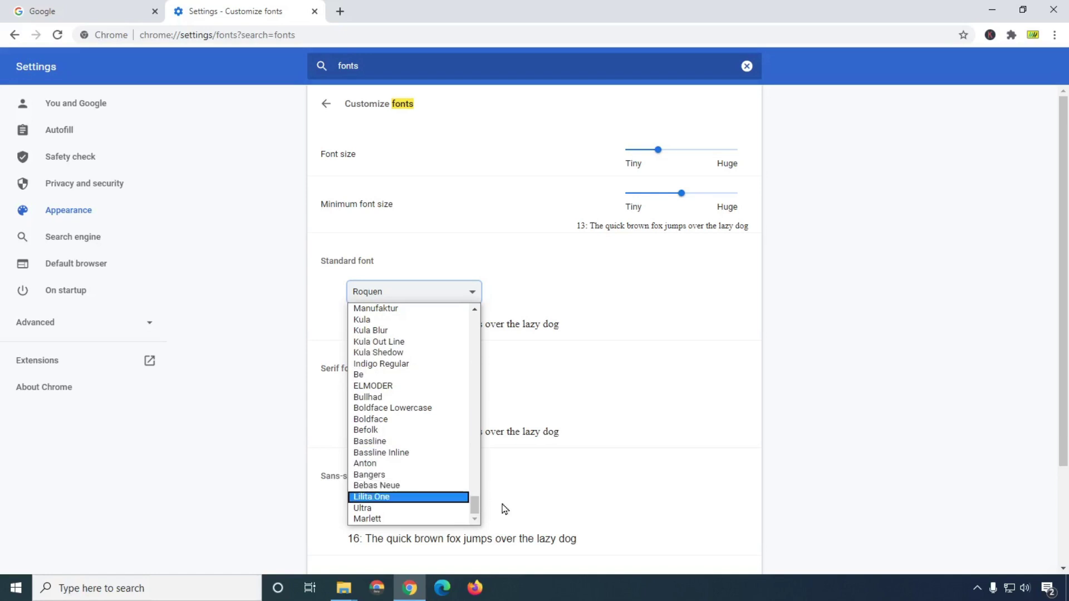
Step: Jump to Verdana by typing 'verdana', apply it, and select the preview sentence
text(verdana)
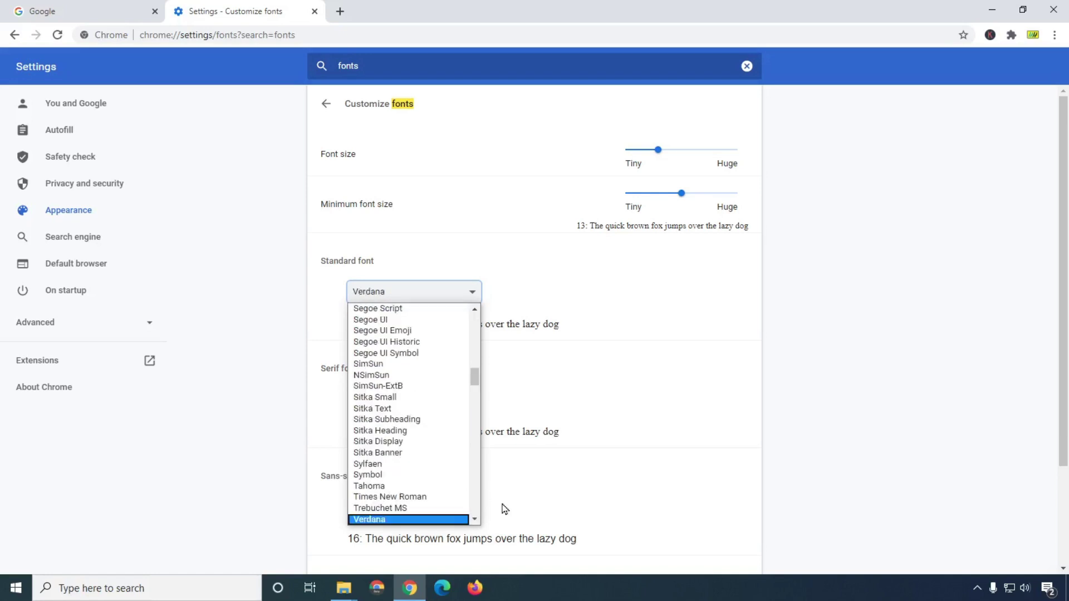
click(388, 520)
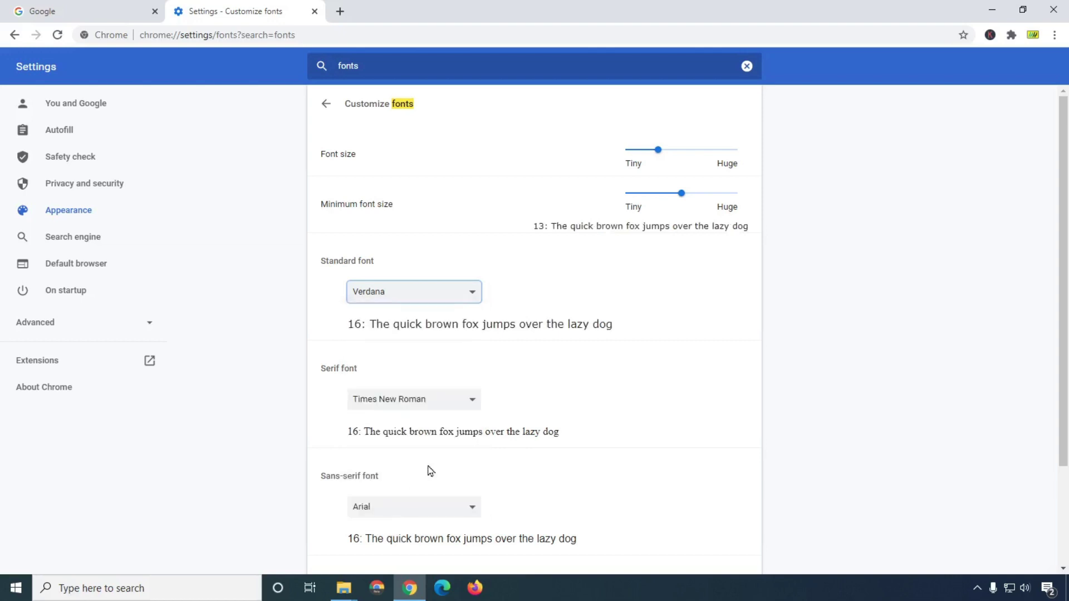
drag(366, 324, 640, 339)
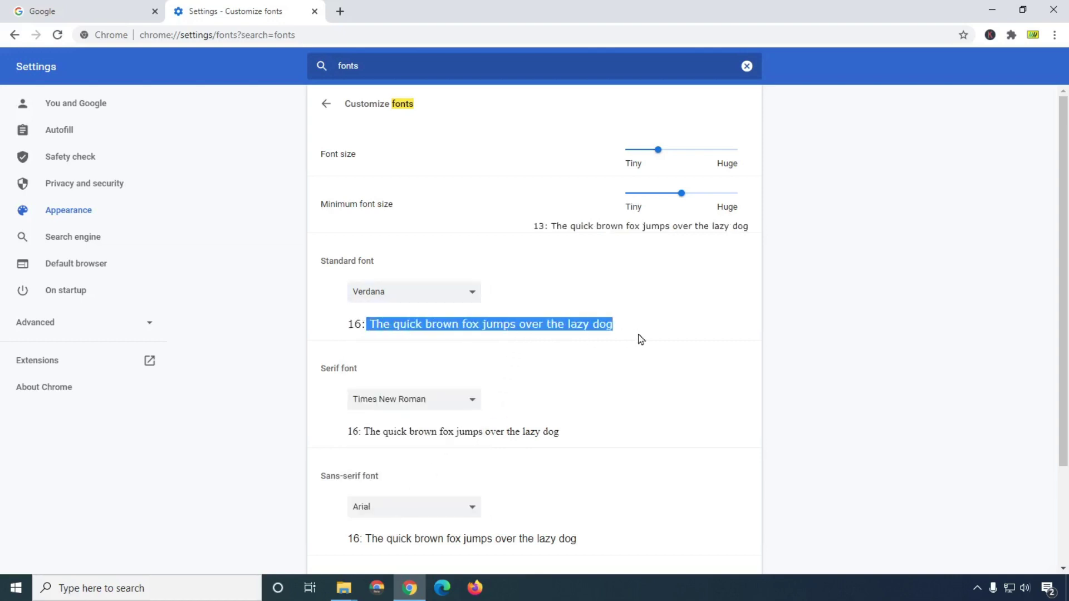
Step: Choose Century Gothic as the serif font and select its preview sentence
click(473, 403)
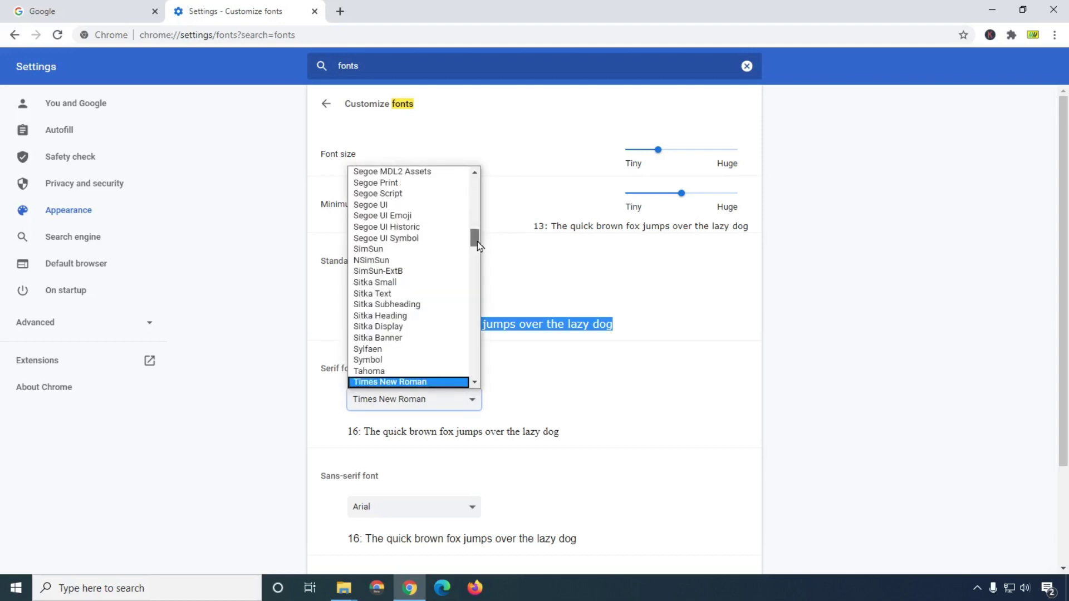
drag(476, 241, 474, 293)
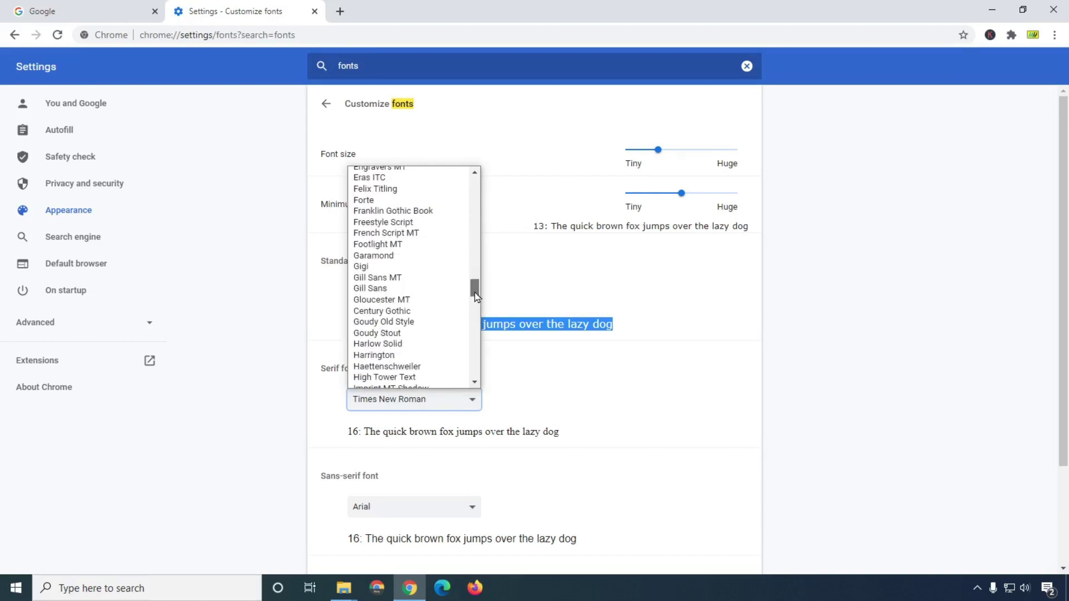
click(383, 311)
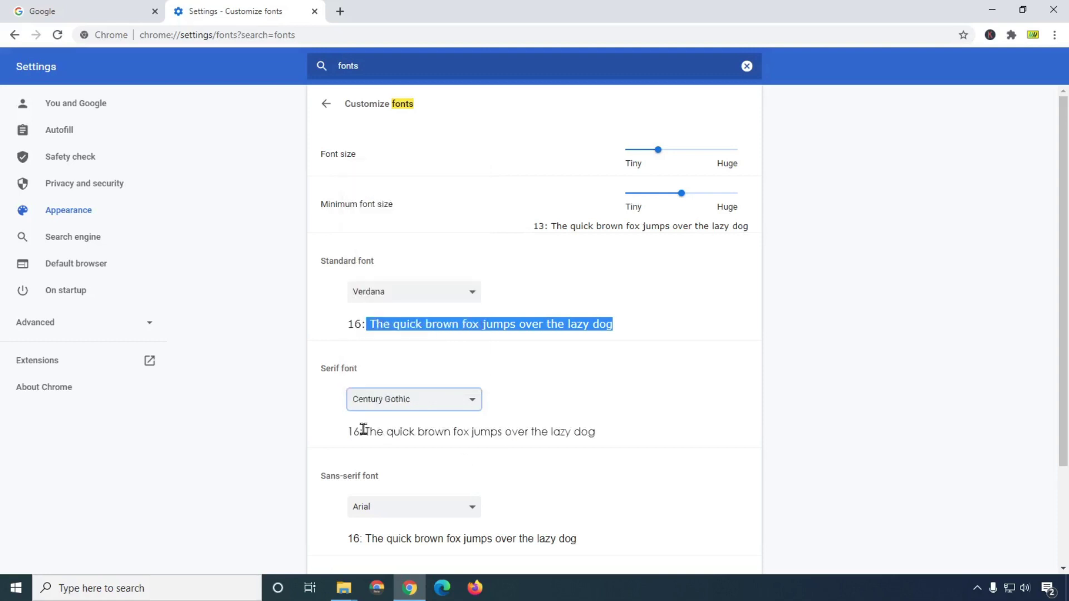
drag(363, 430, 631, 436)
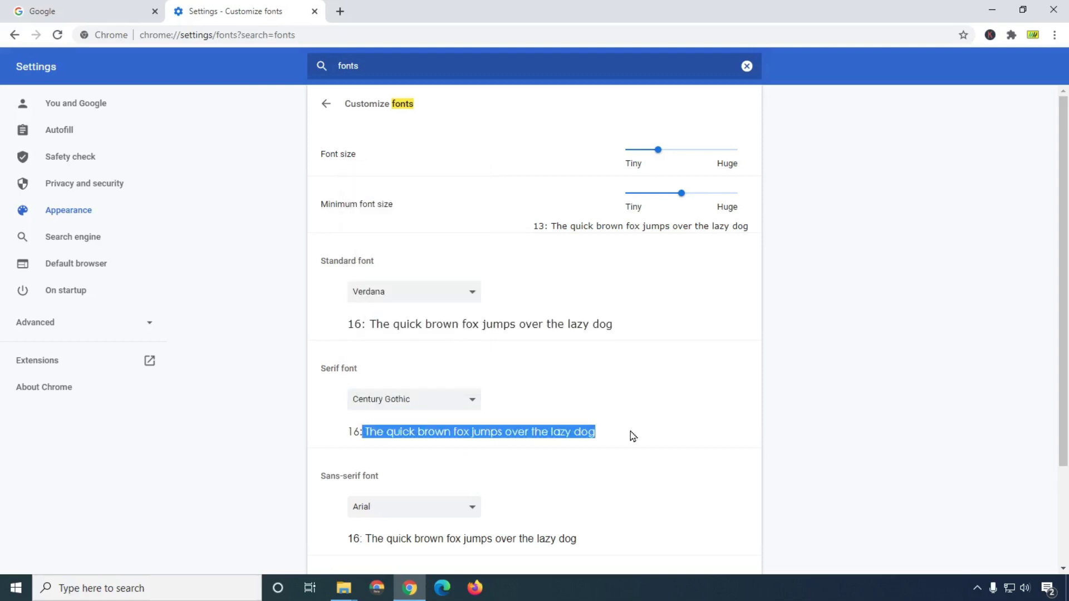
scroll(630, 434, down, 2)
Step: Check the Sans-serif list, keep Arial, and reselect the standard font sample
click(466, 397)
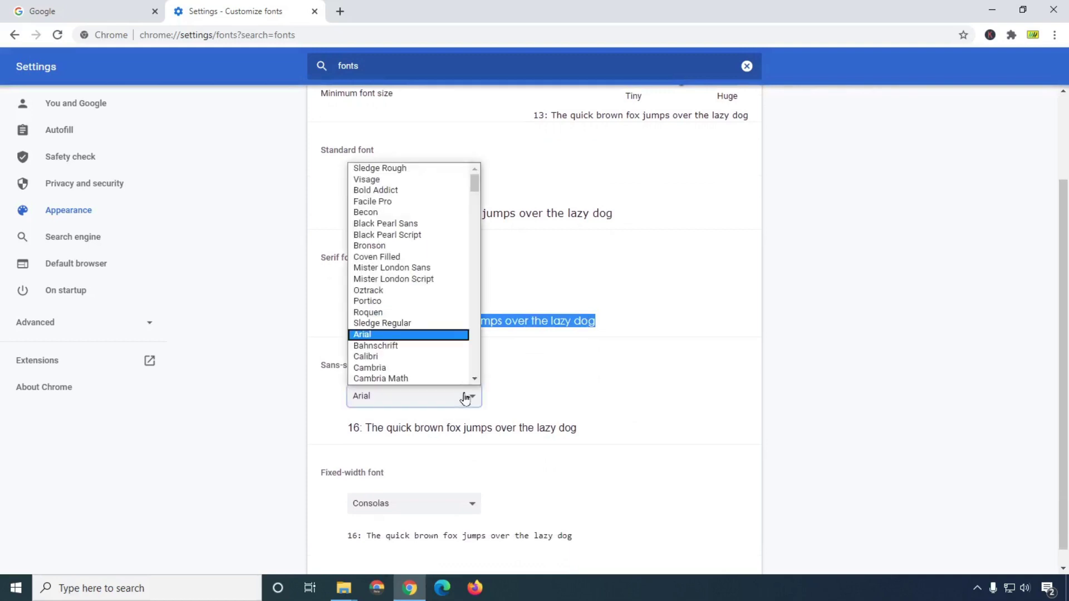
click(465, 397)
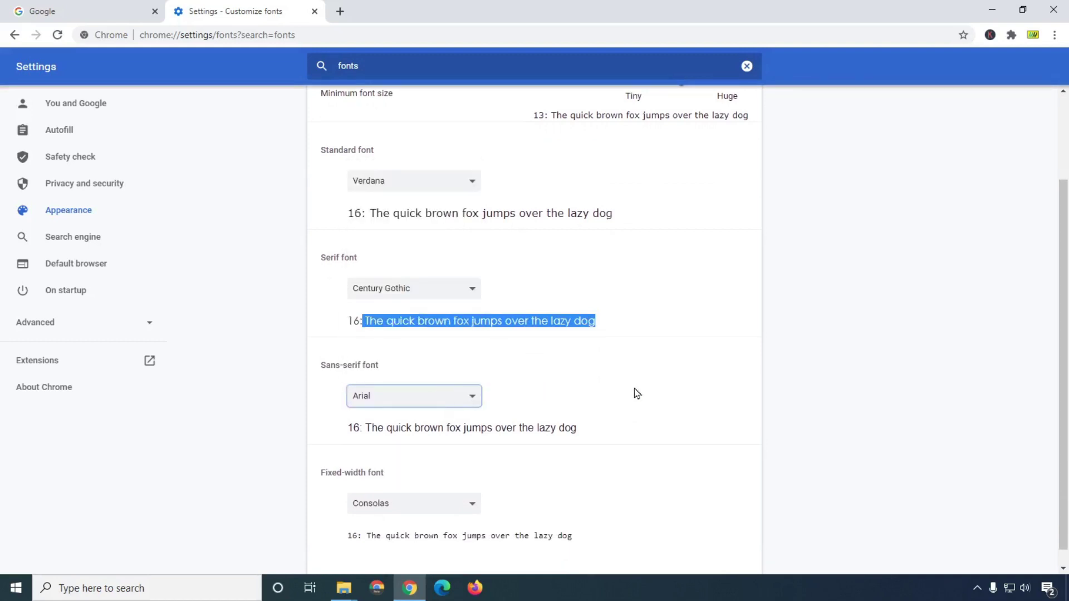
scroll(639, 434, down, 1)
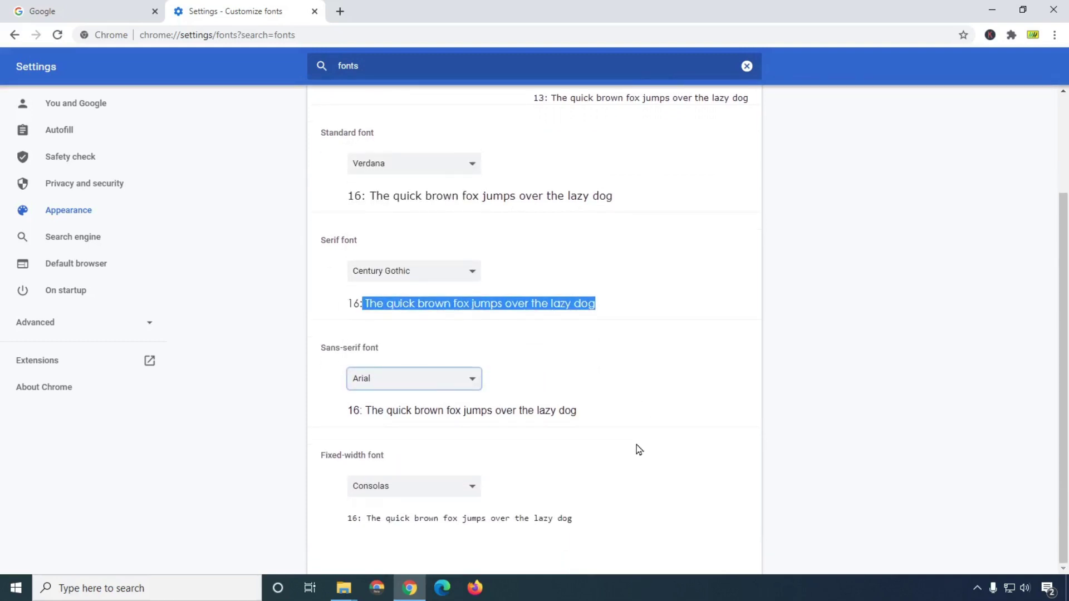
scroll(701, 394, up, 2)
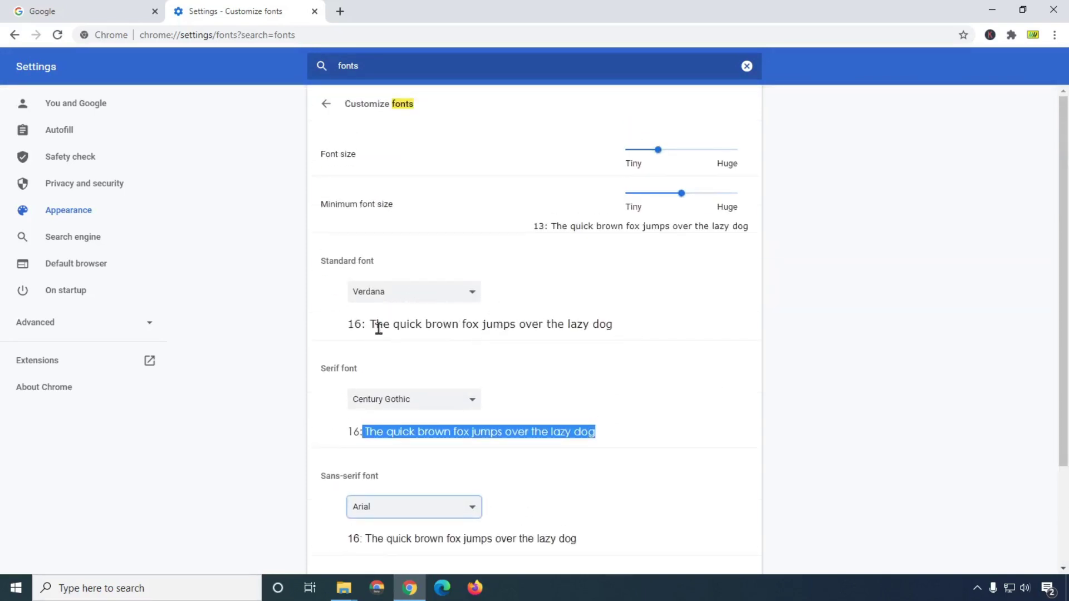
drag(377, 325, 654, 329)
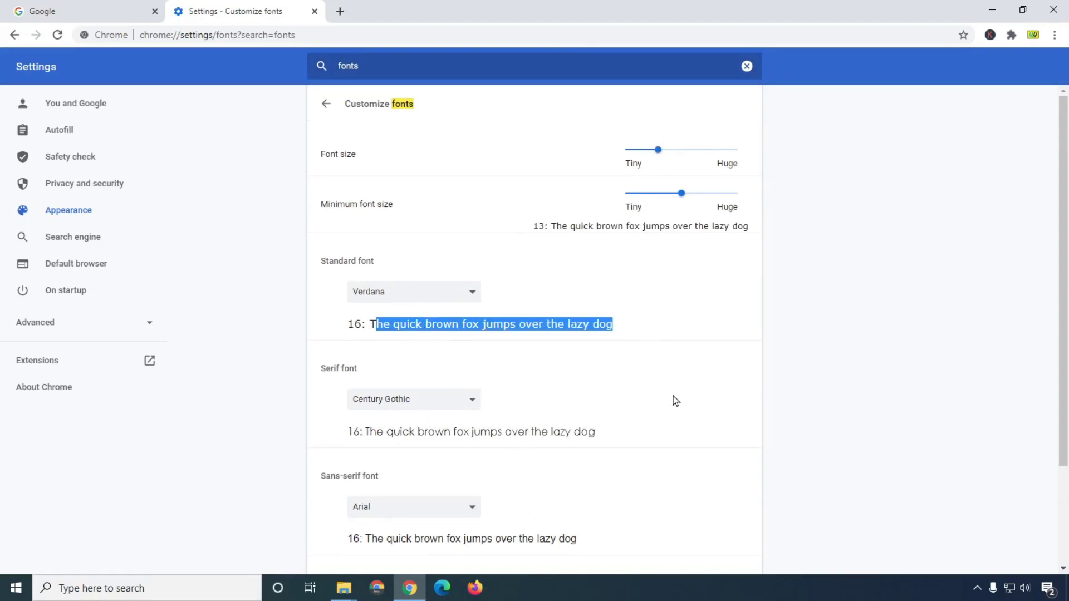
Step: Search 'wikipedia' in a new tab and go to English Wikipedia's main page
click(340, 11)
text(wik)
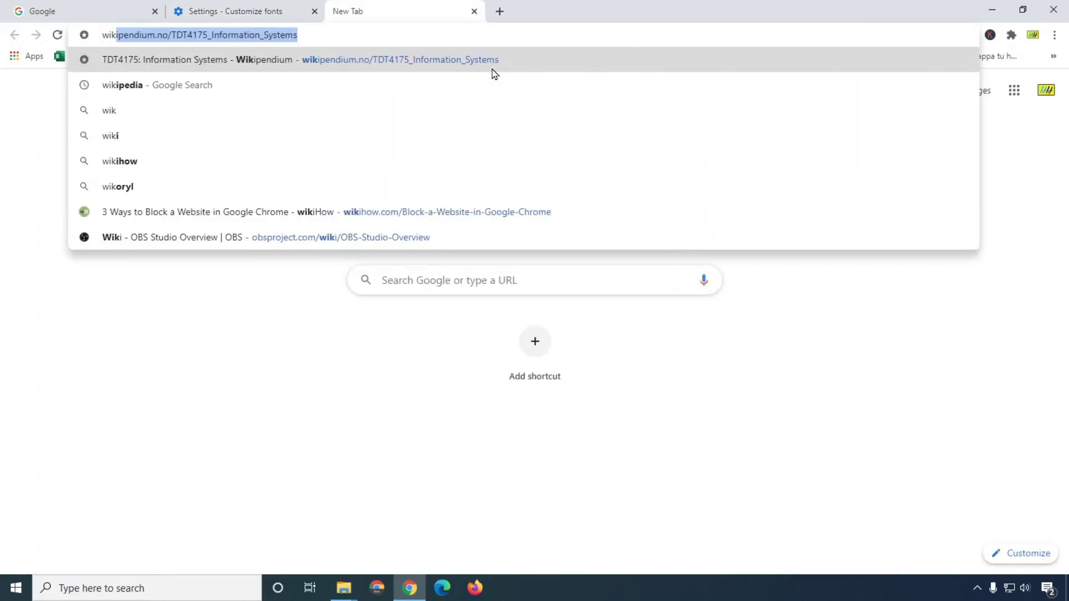
text(ipedi)
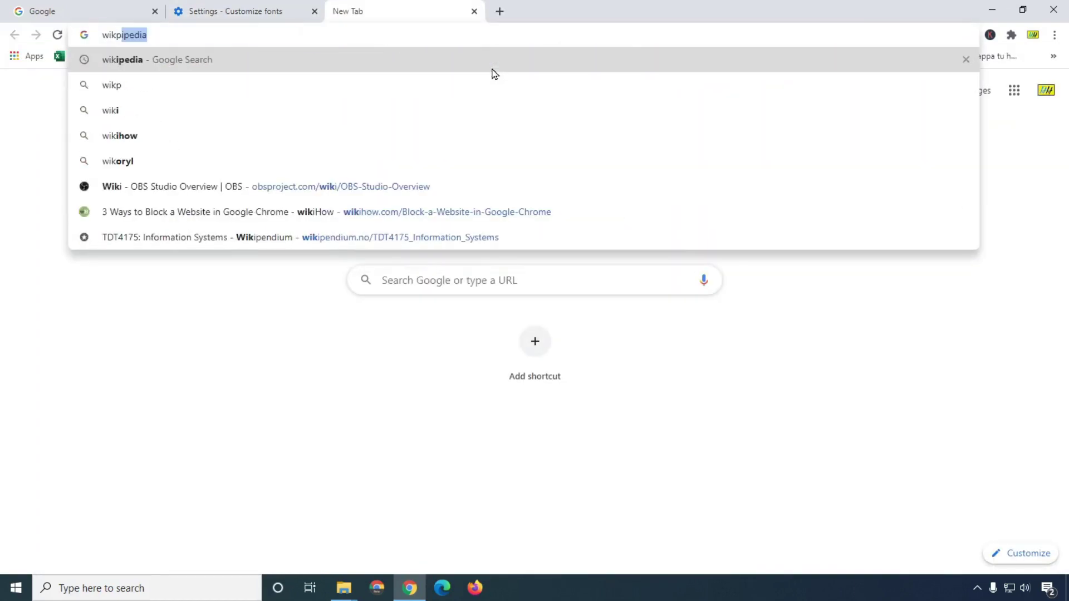
key(Down)
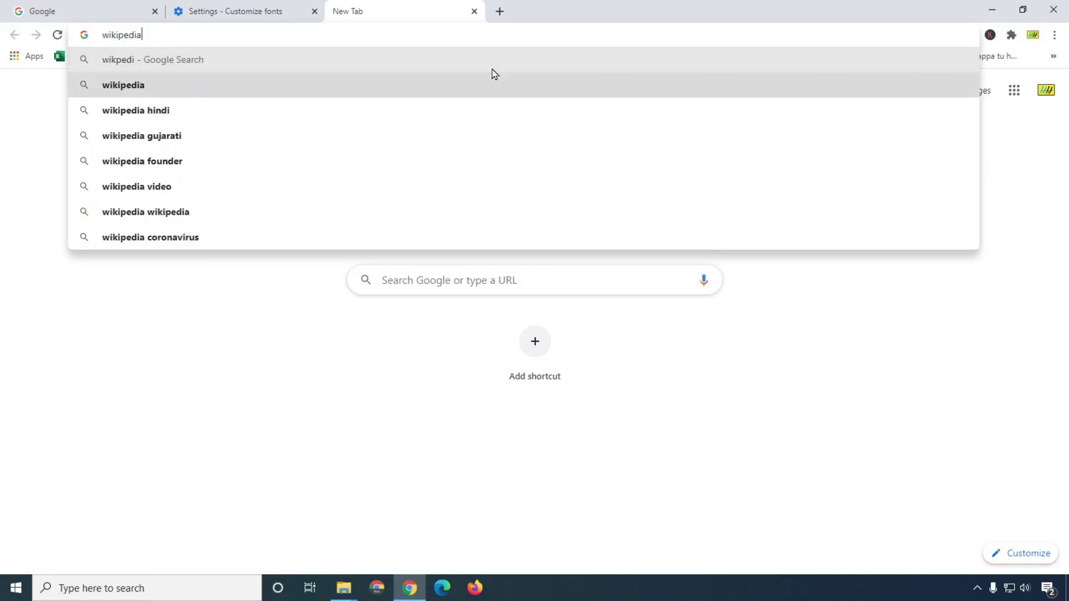
key(Return)
click(170, 203)
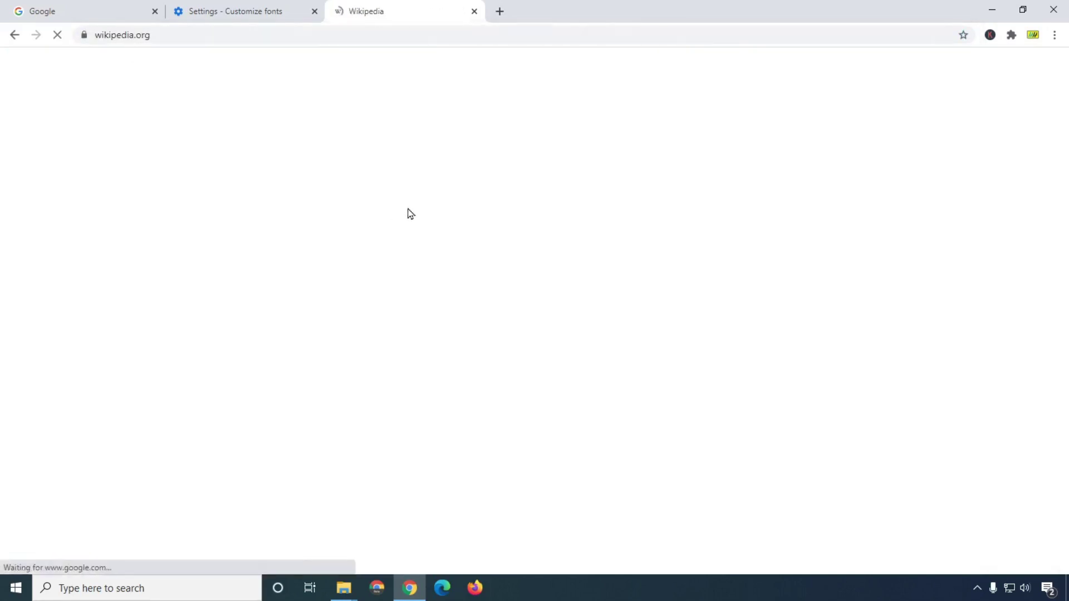
click(446, 159)
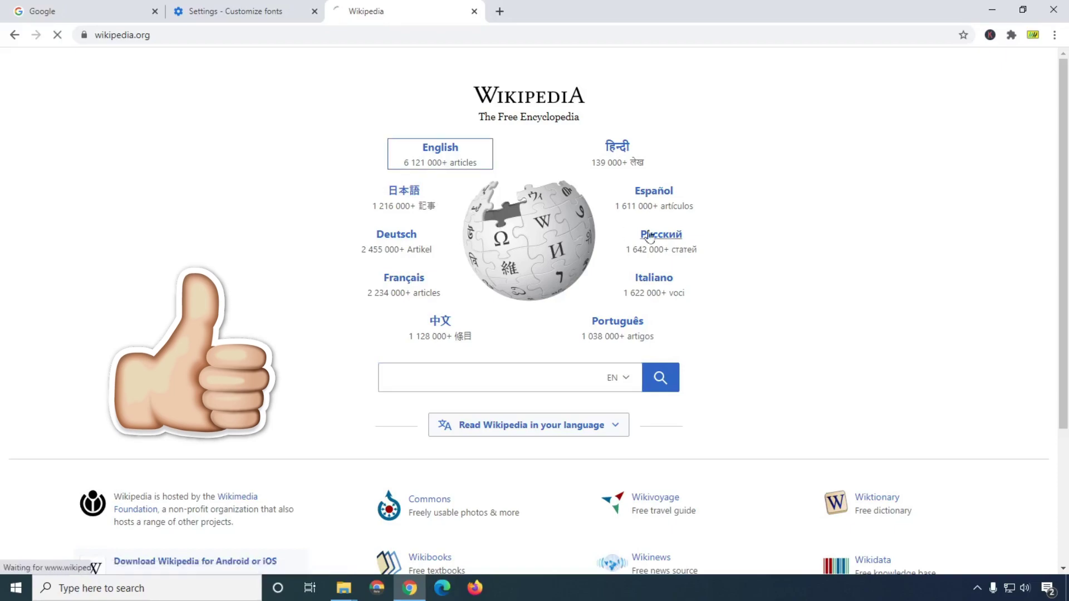
Step: Scroll the Wikipedia page and drag the Settings tab out into its own window
scroll(472, 303, down, 1)
scroll(472, 304, down, 2)
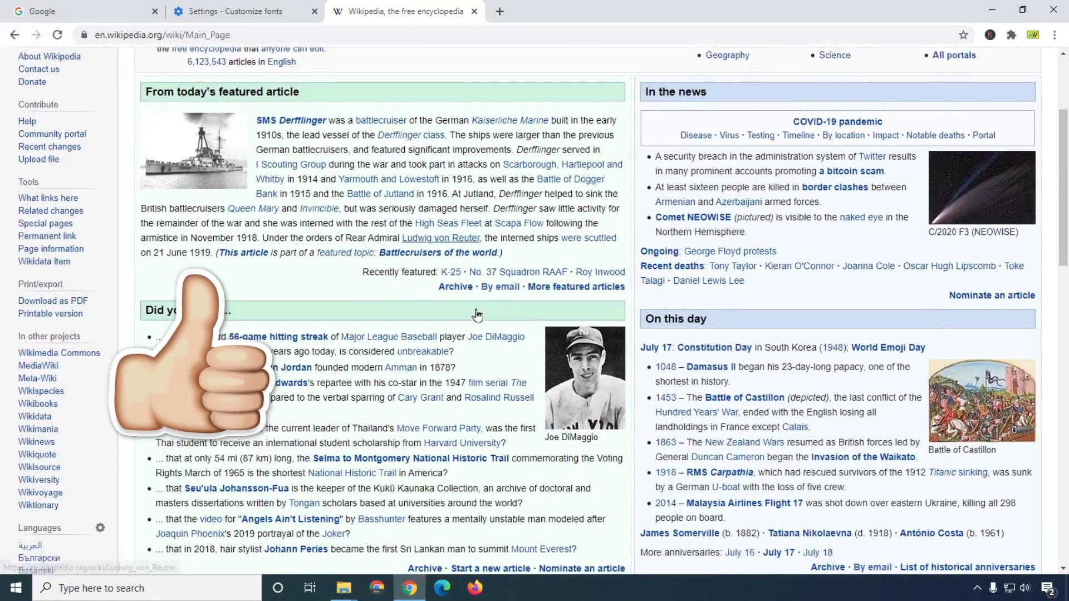
scroll(472, 304, up, 1)
drag(238, 11, 356, 203)
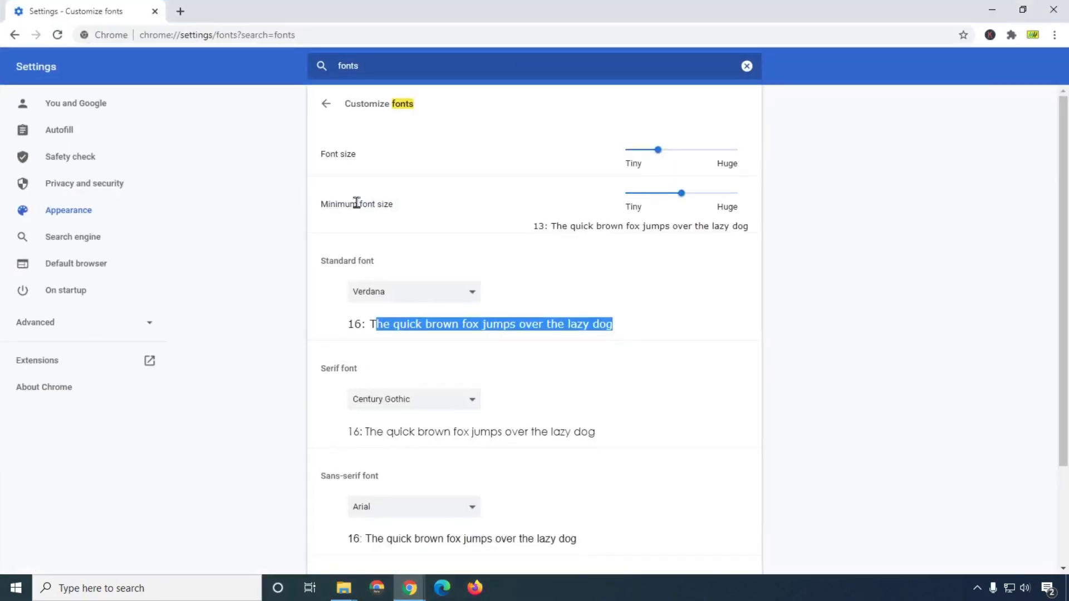
Step: Set the default font size to 17 and place the settings window beside Wikipedia
click(1022, 9)
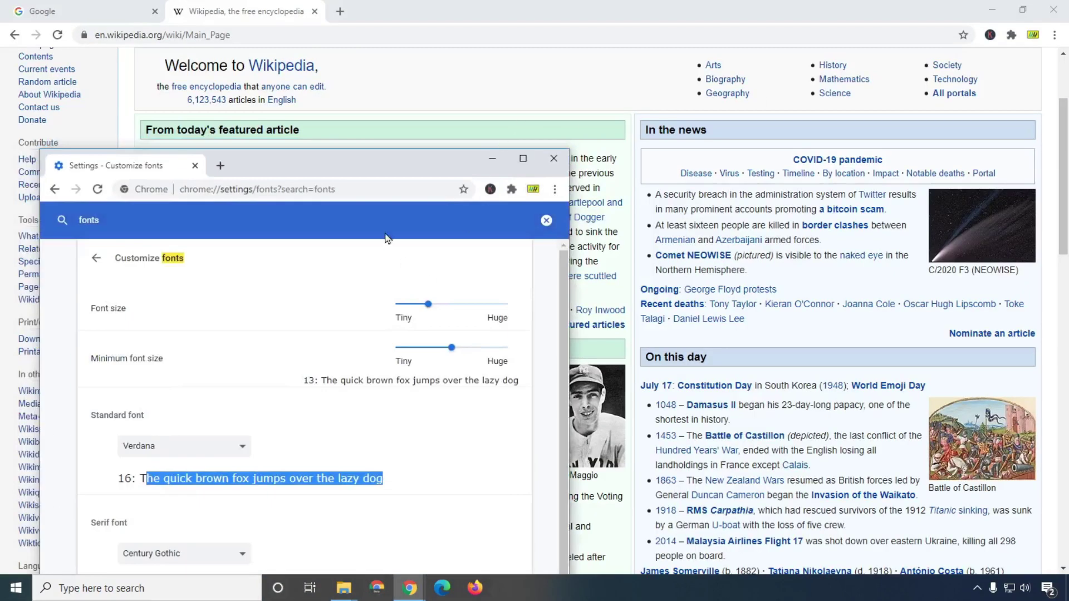
mouse_move(432, 307)
drag(432, 307, 443, 308)
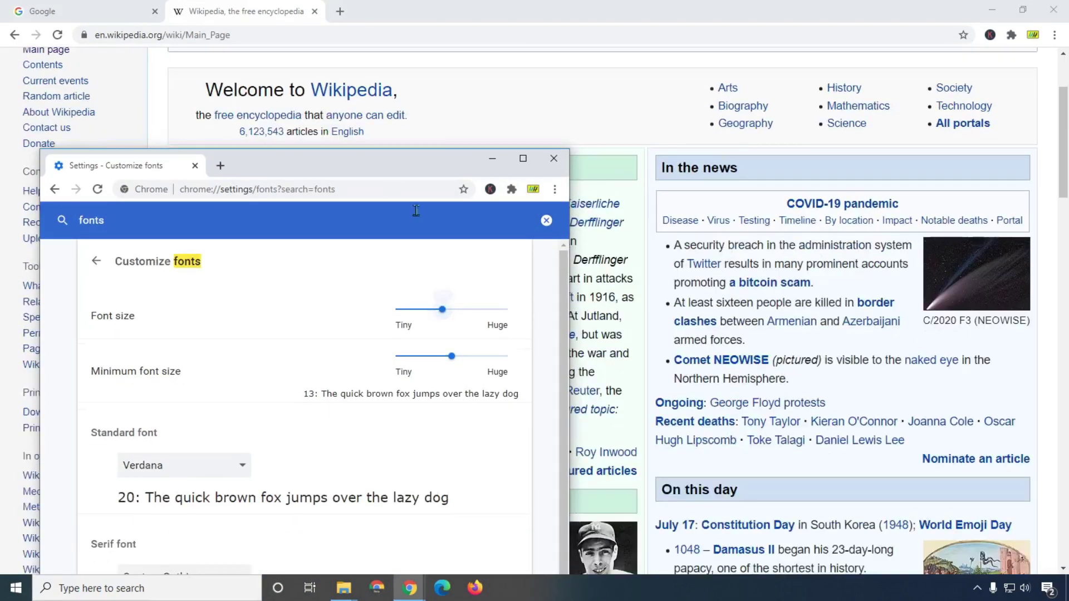
drag(376, 160, 528, 333)
mouse_move(595, 483)
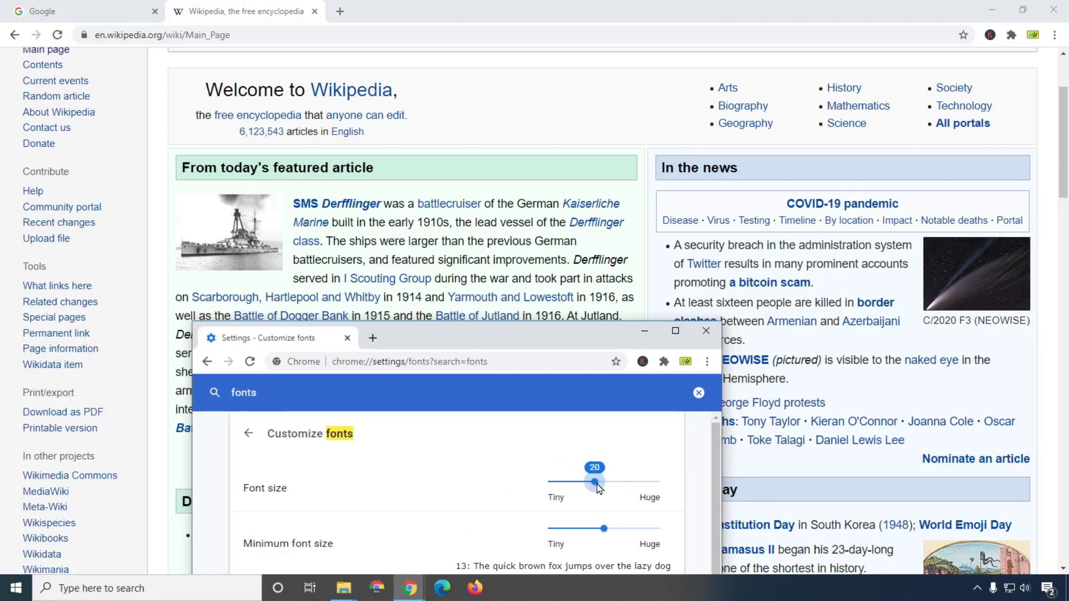
mouse_move(598, 487)
mouse_down()
mouse_move(613, 484)
mouse_move(585, 483)
mouse_up()
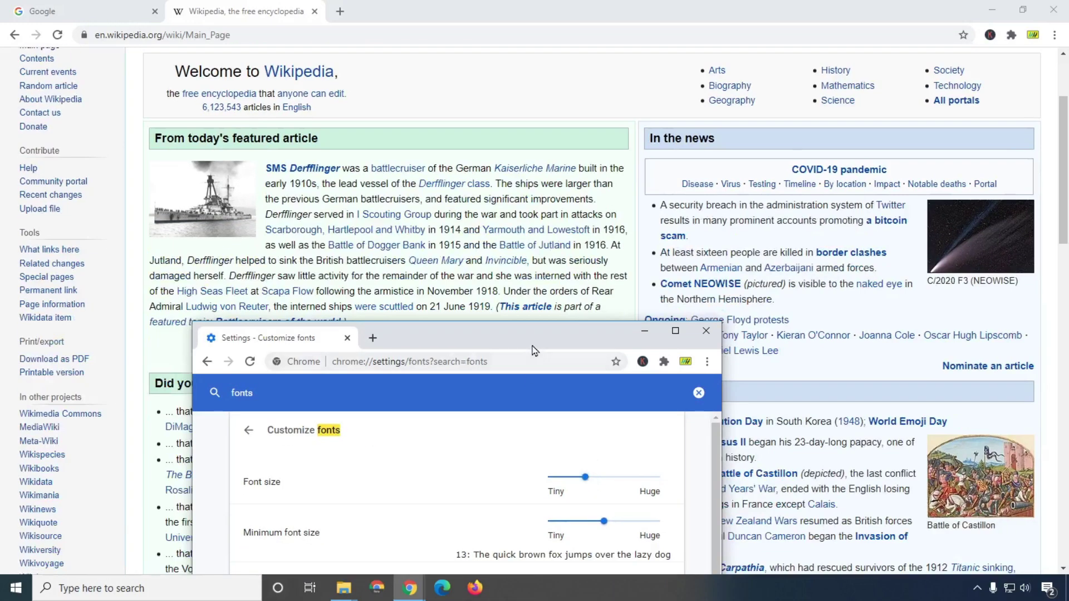
drag(535, 350, 872, 85)
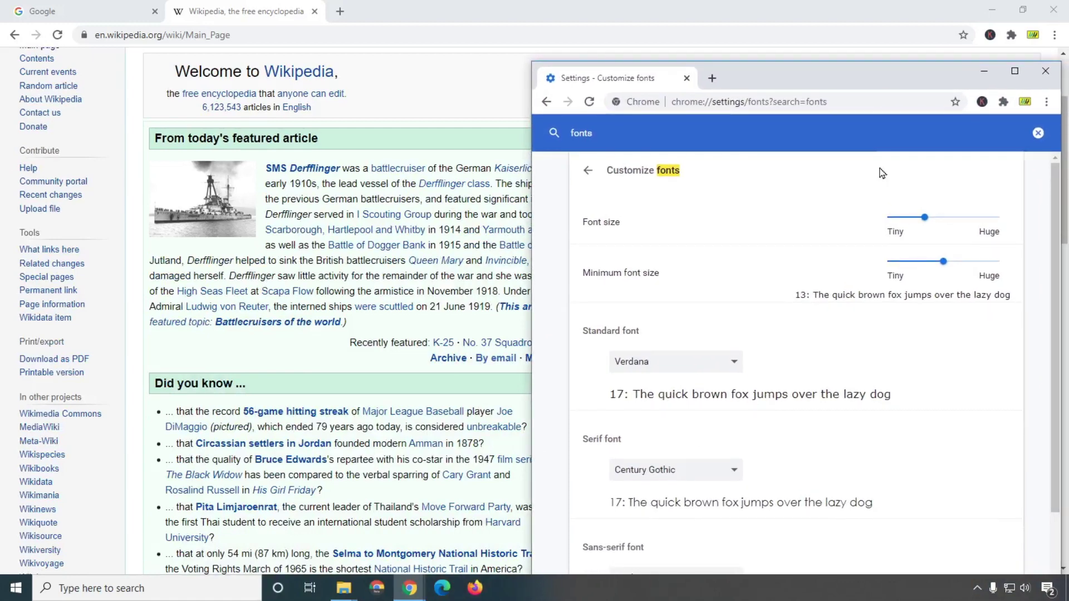
Step: Raise the minimum font size to 15 and try Segoe UI as the standard font
click(940, 262)
drag(941, 265, 957, 263)
click(729, 368)
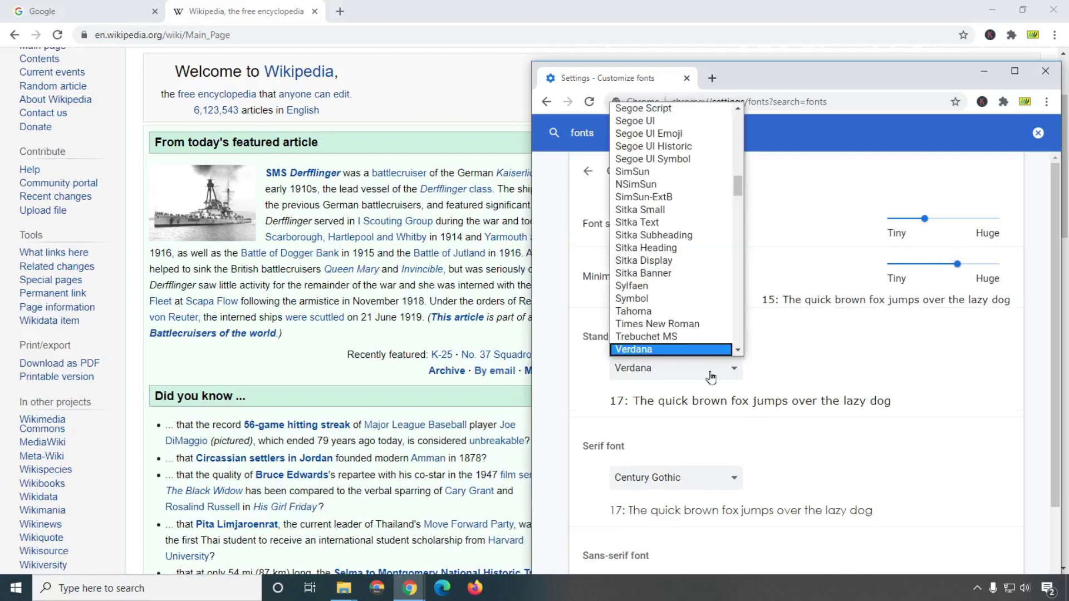
scroll(693, 227, up, 3)
scroll(693, 228, up, 5)
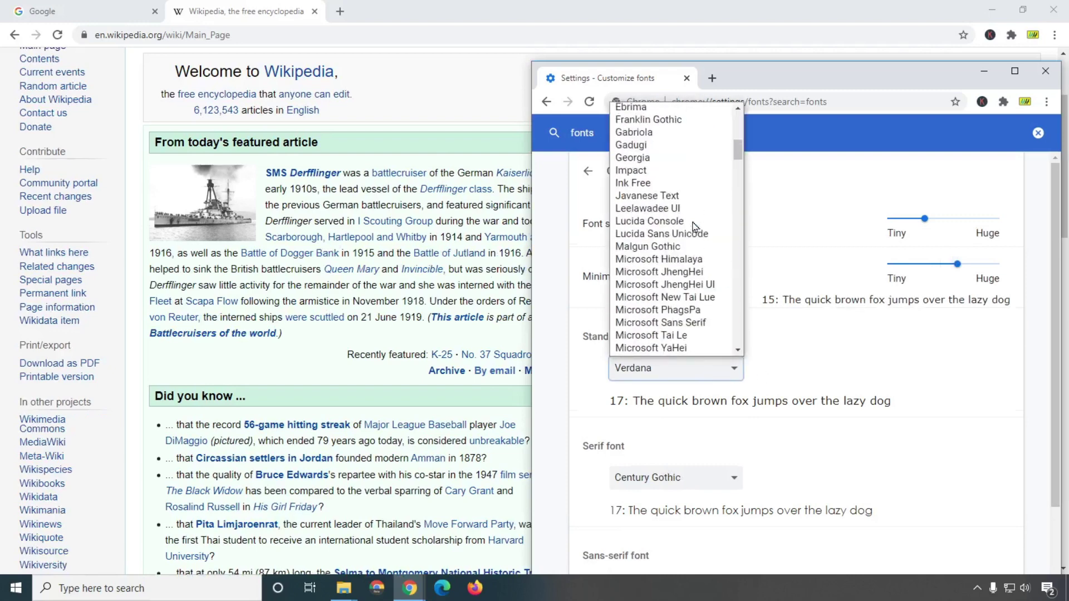
scroll(693, 228, down, 7)
scroll(679, 243, up, 3)
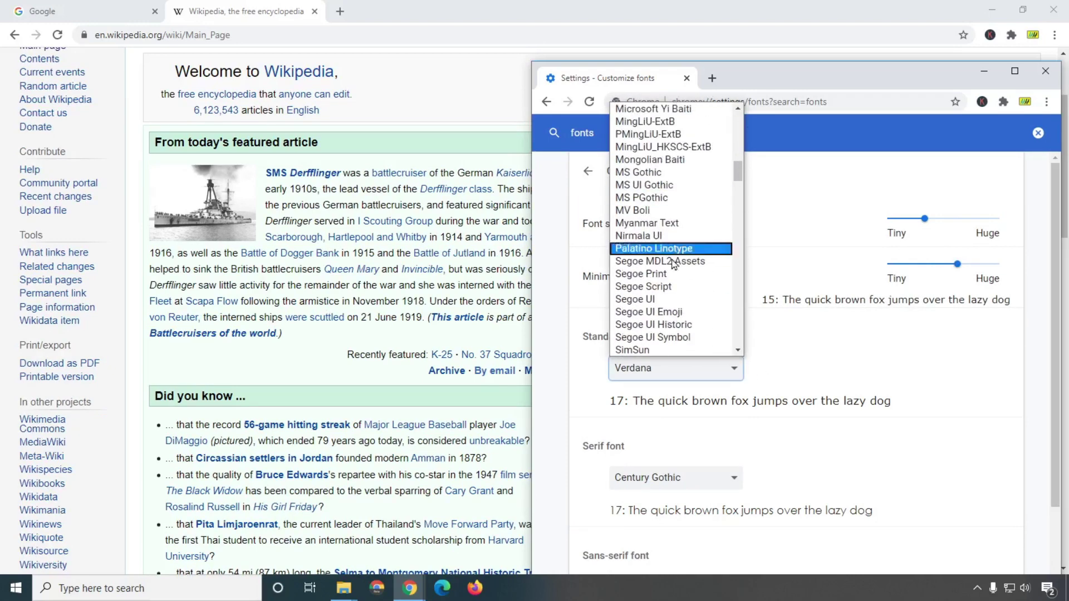
click(648, 300)
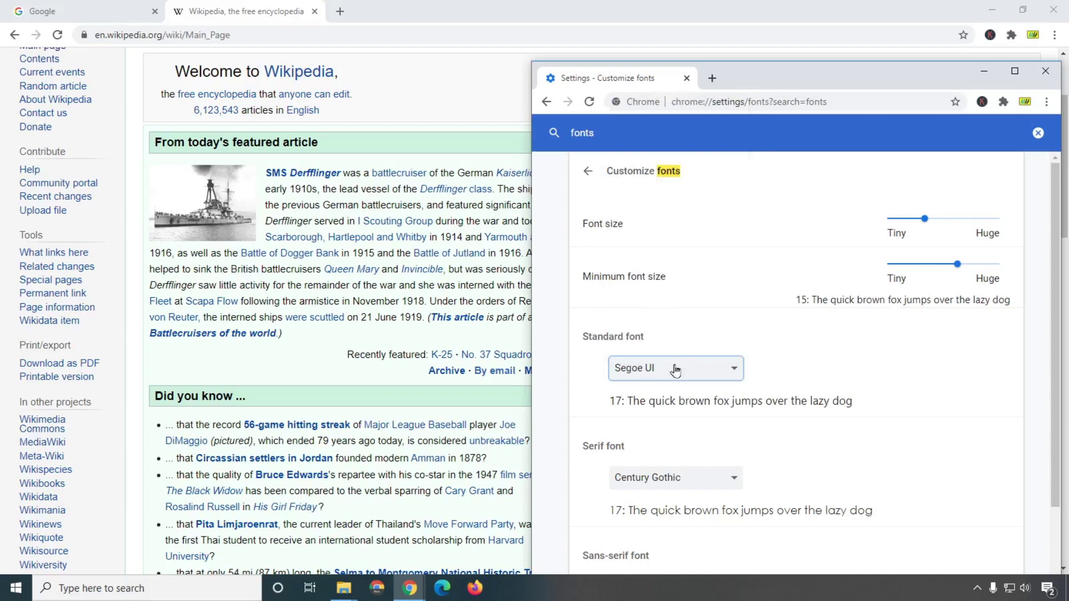
Step: Try Courier New as the standard font
scroll(675, 370, up, 2)
scroll(676, 370, down, 4)
click(675, 370)
drag(738, 169, 746, 149)
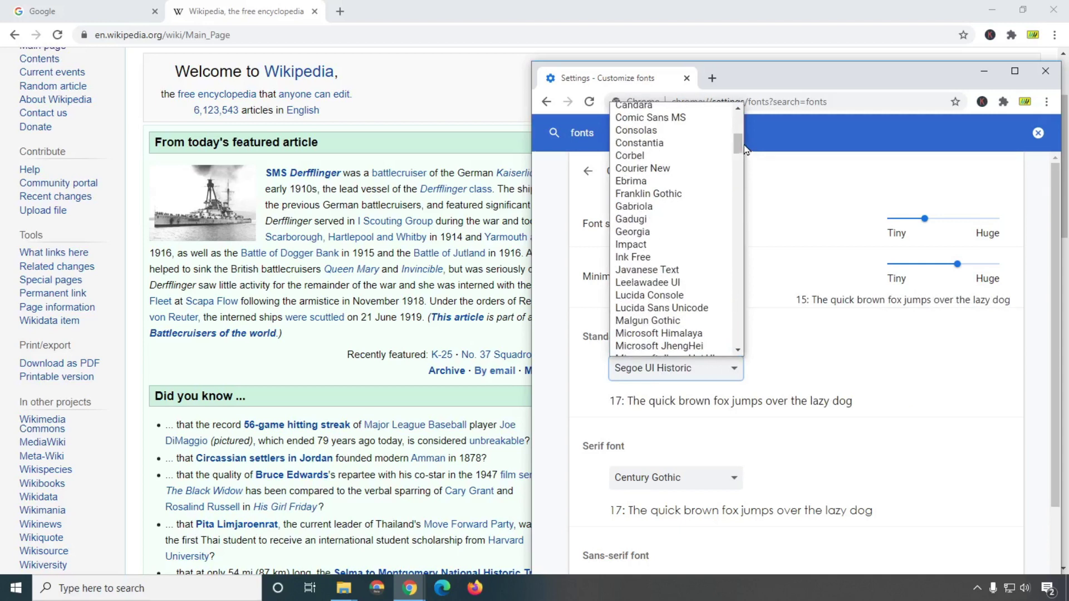
click(665, 170)
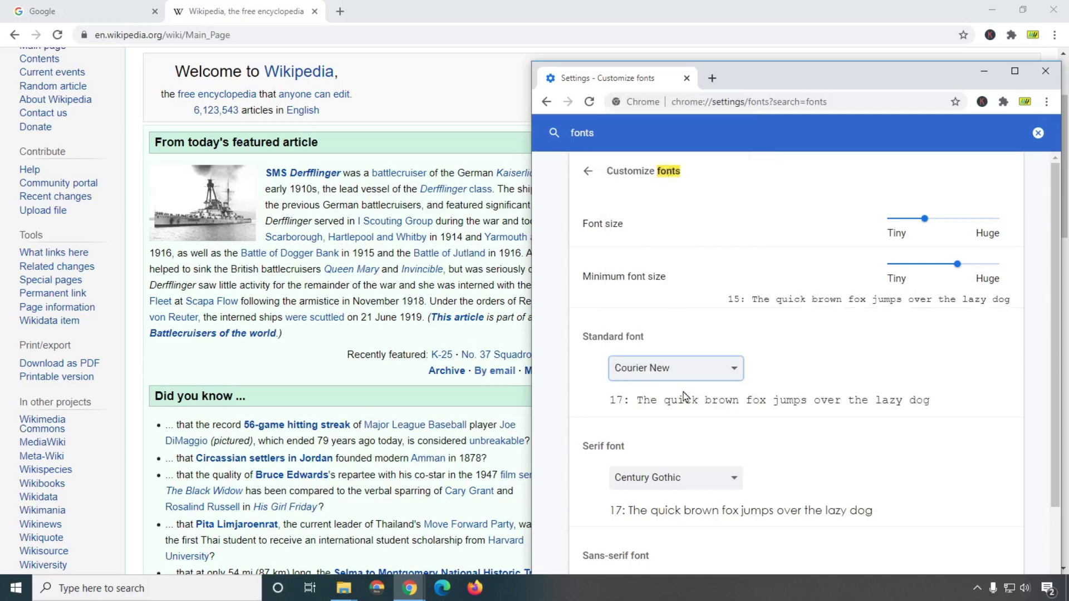
click(701, 376)
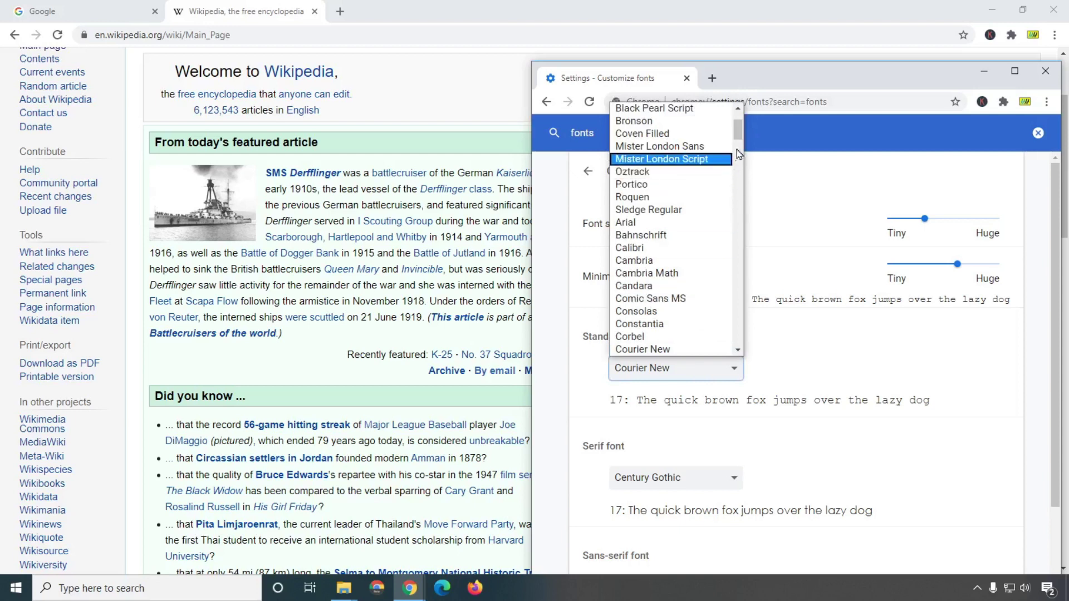
drag(738, 132, 739, 163)
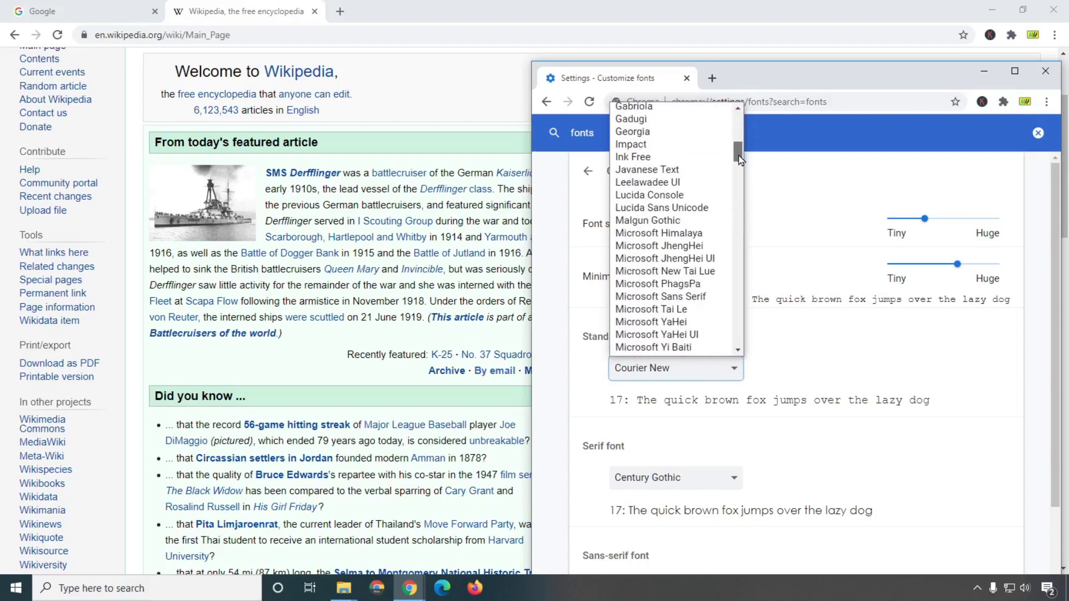
click(809, 354)
drag(583, 338, 657, 340)
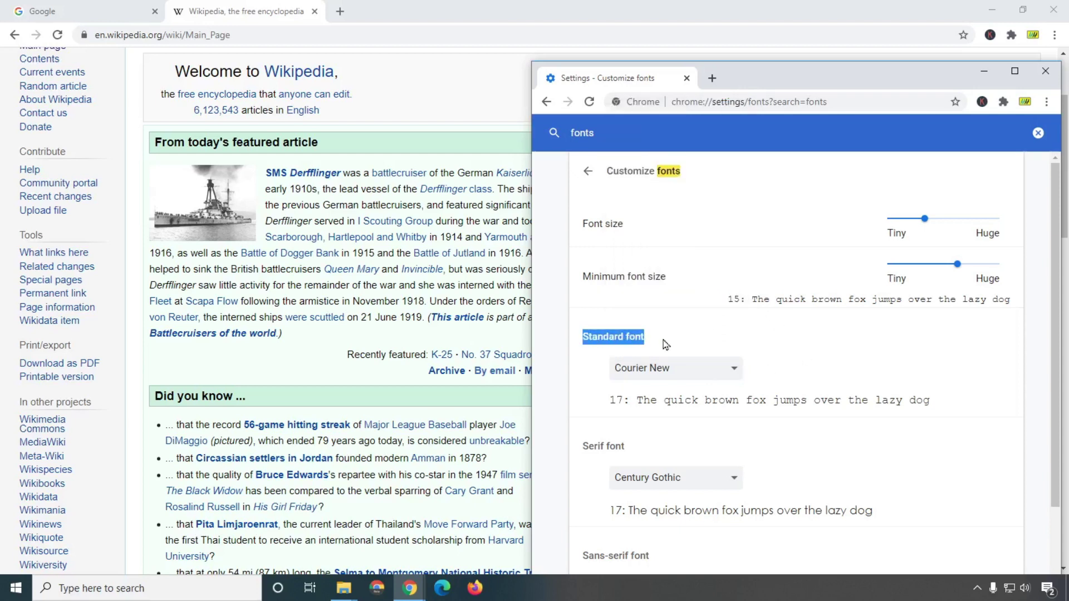
Step: Try Ultra, then settle on Times New Roman as the standard font
click(710, 377)
scroll(709, 351, down, 1)
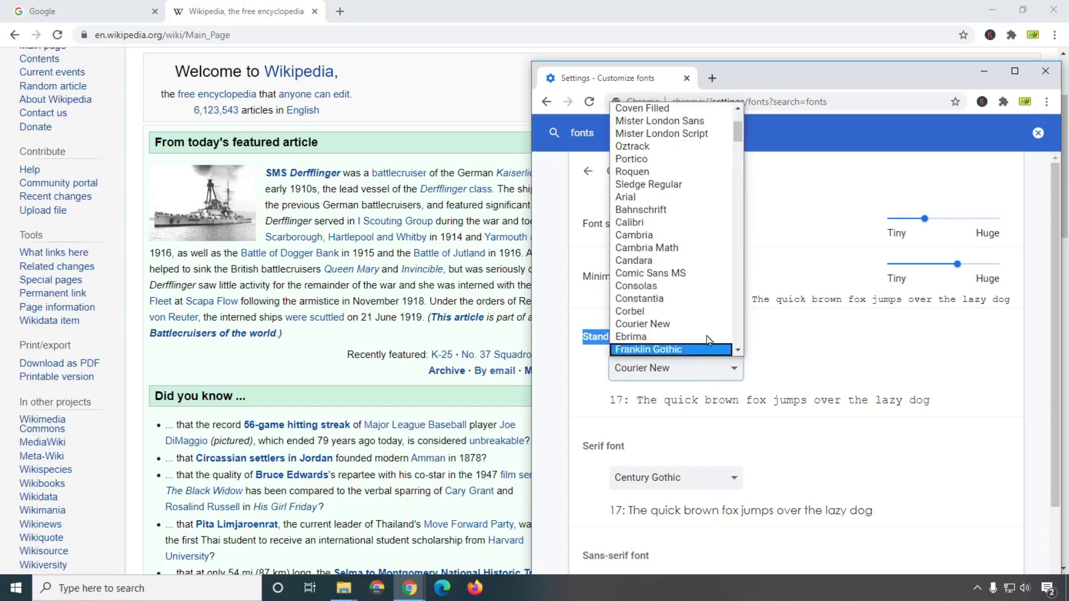
drag(738, 144, 738, 334)
click(643, 340)
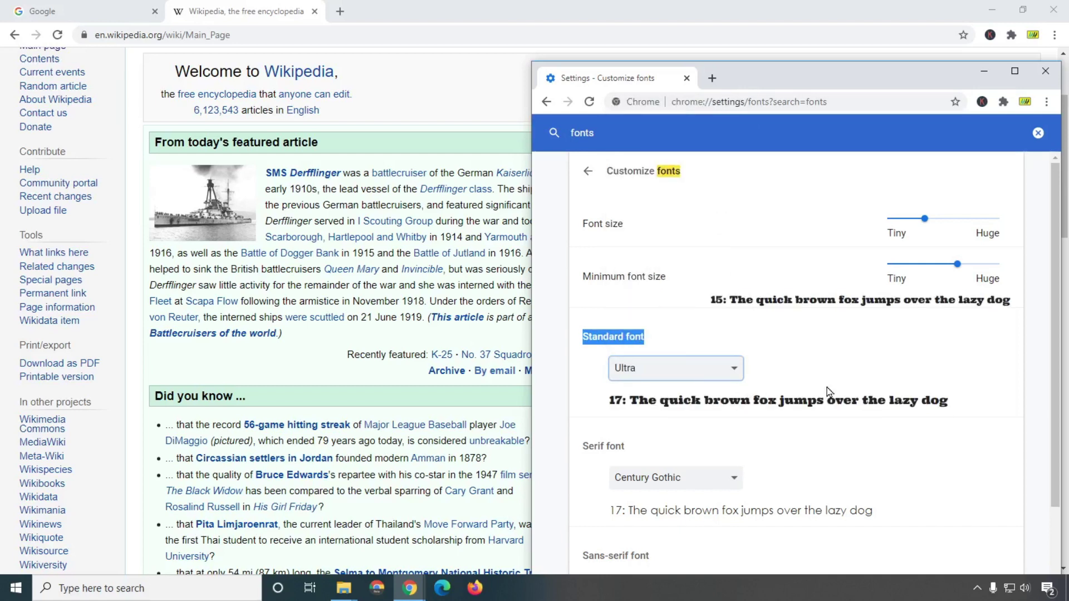
click(706, 374)
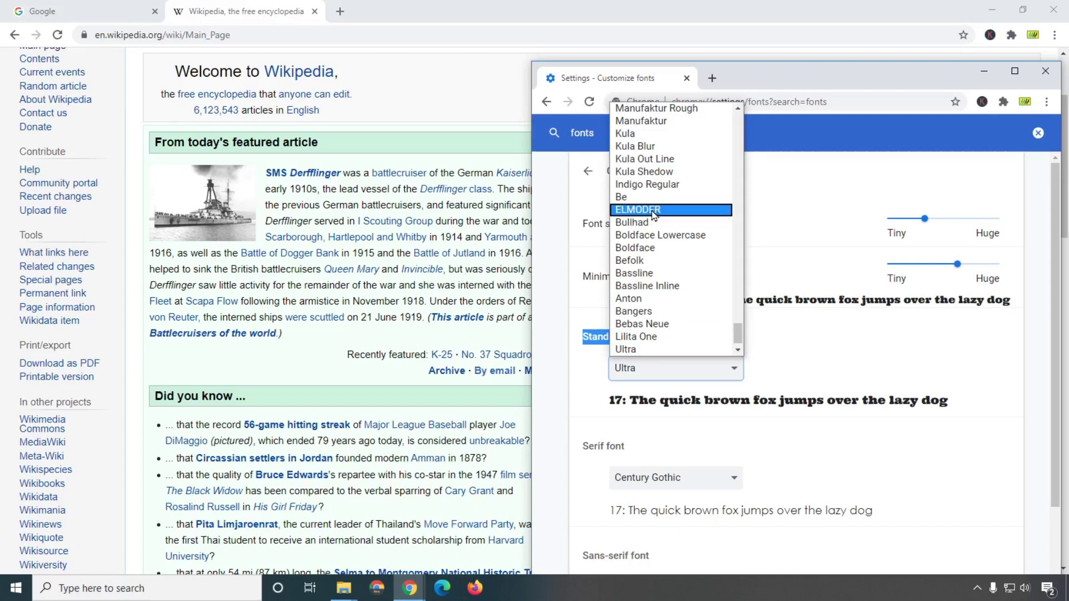
key(t)
key(t)
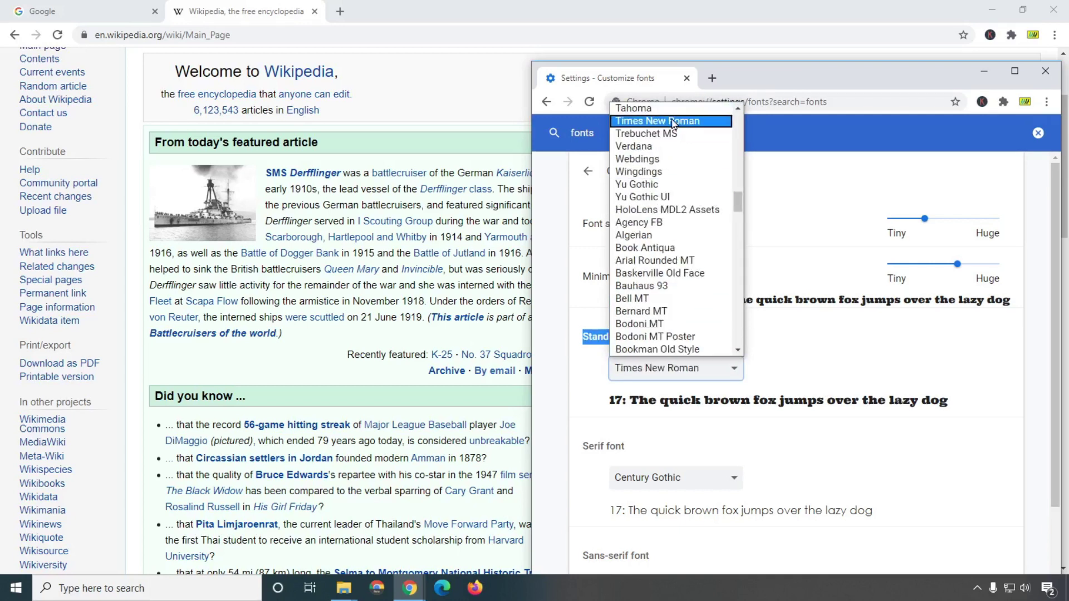
key(Return)
click(851, 392)
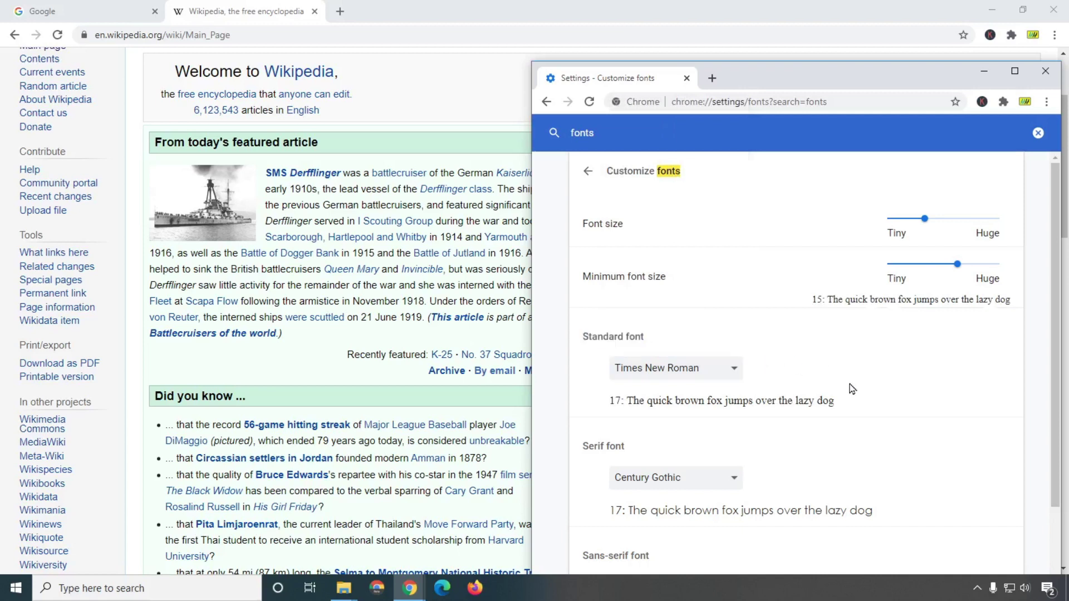
scroll(746, 395, down, 3)
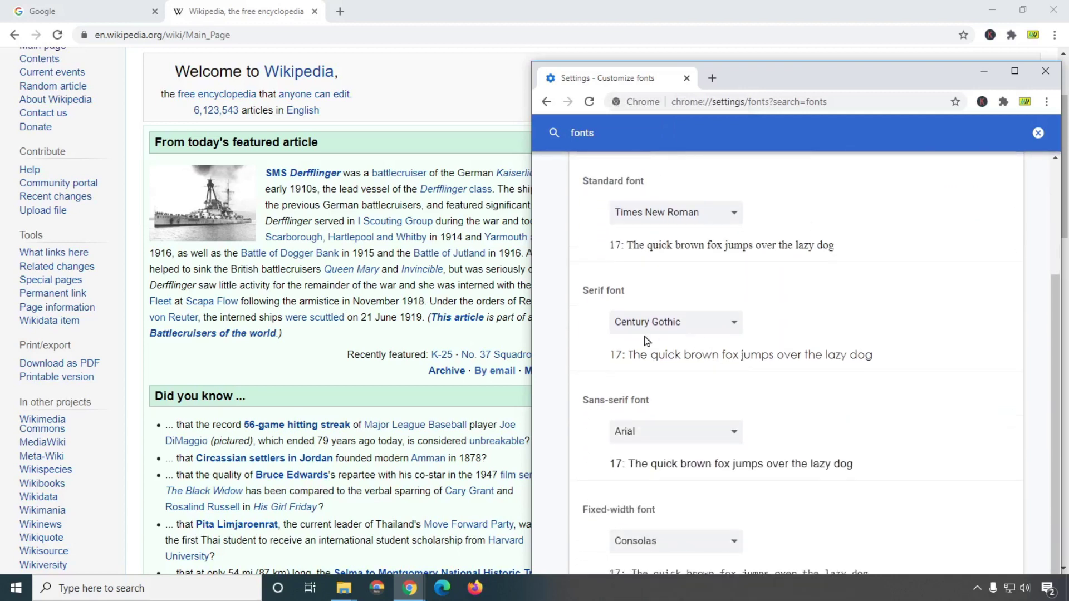
Step: Choose Becon as the serif font and bring the Wikipedia window forward
click(716, 328)
scroll(679, 268, down, 1)
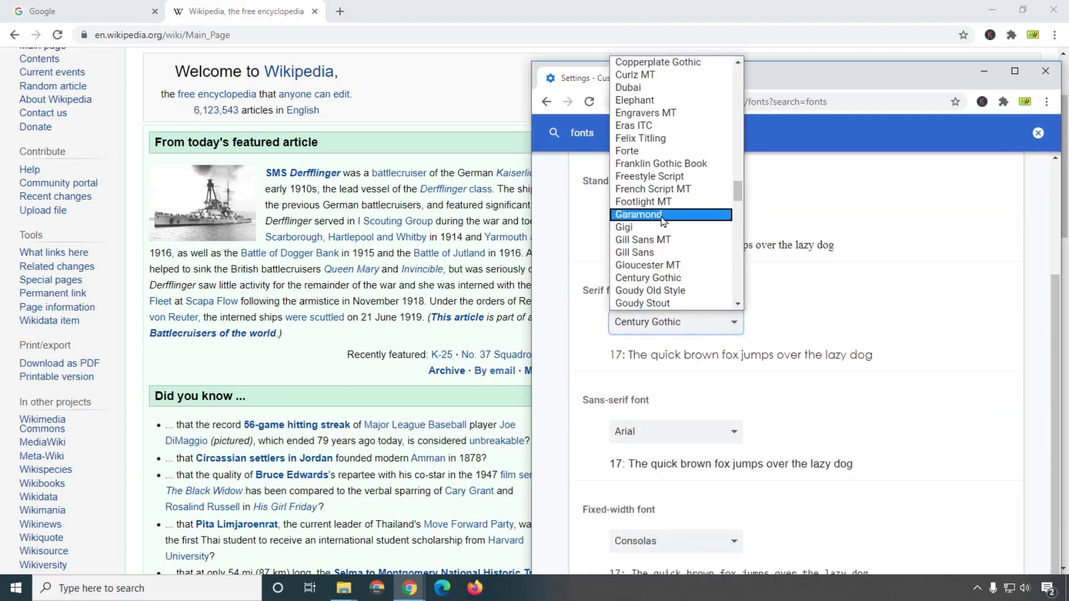
scroll(663, 167, up, 6)
scroll(662, 167, down, 10)
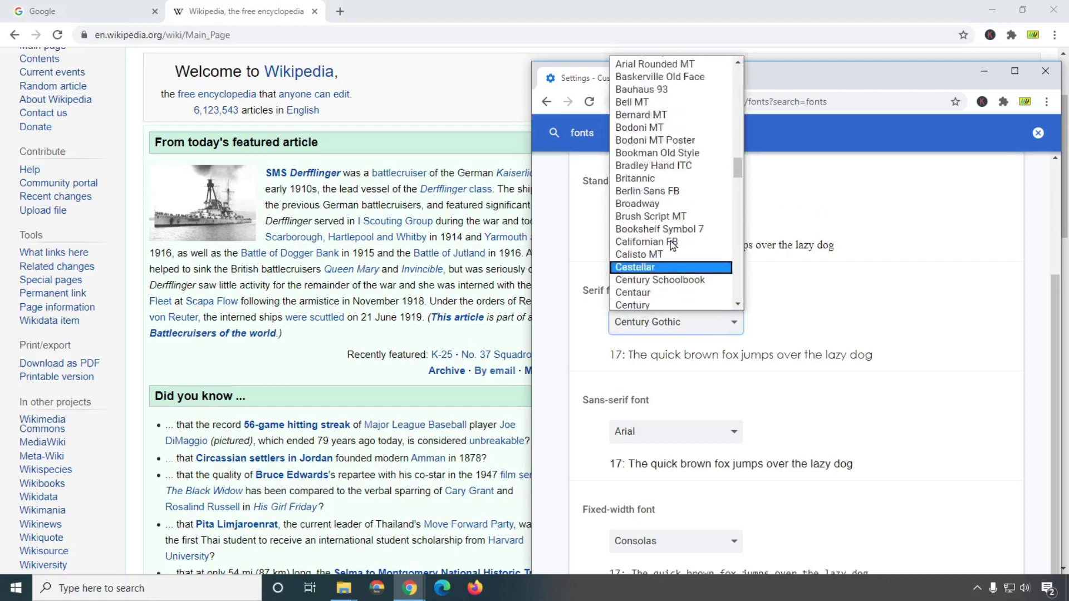
click(663, 159)
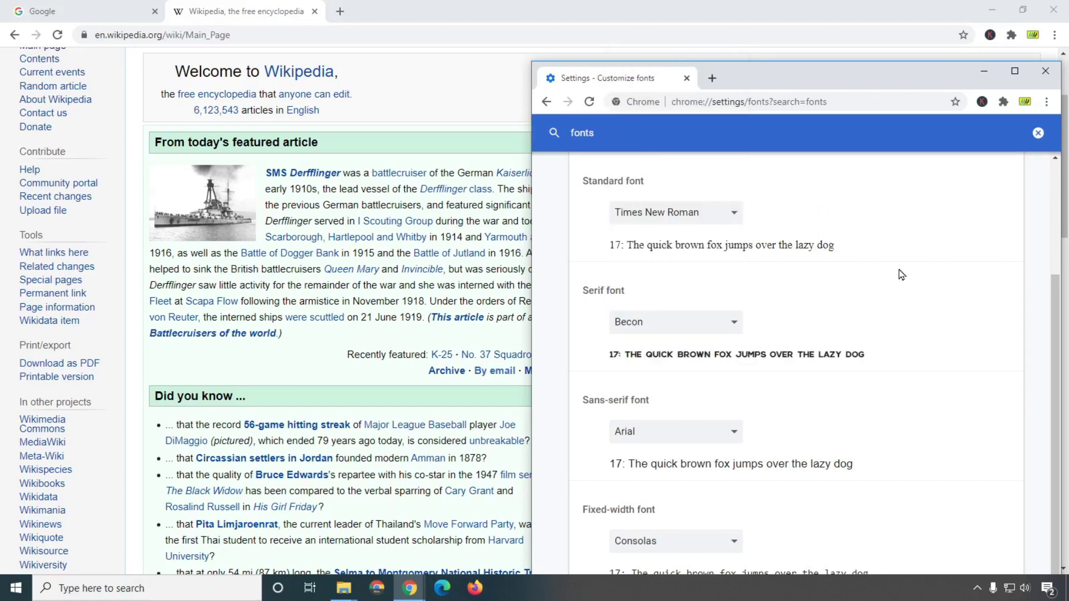
click(304, 373)
Step: Bring the Customize fonts window back over Wikipedia and move it to the screen top
scroll(304, 373, down, 5)
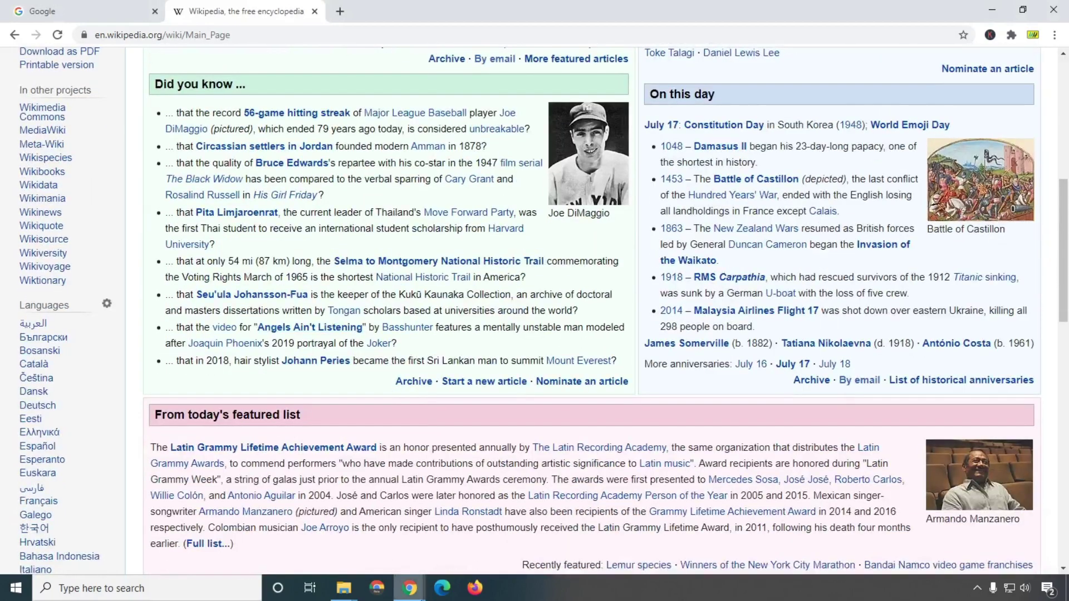
mouse_move(410, 588)
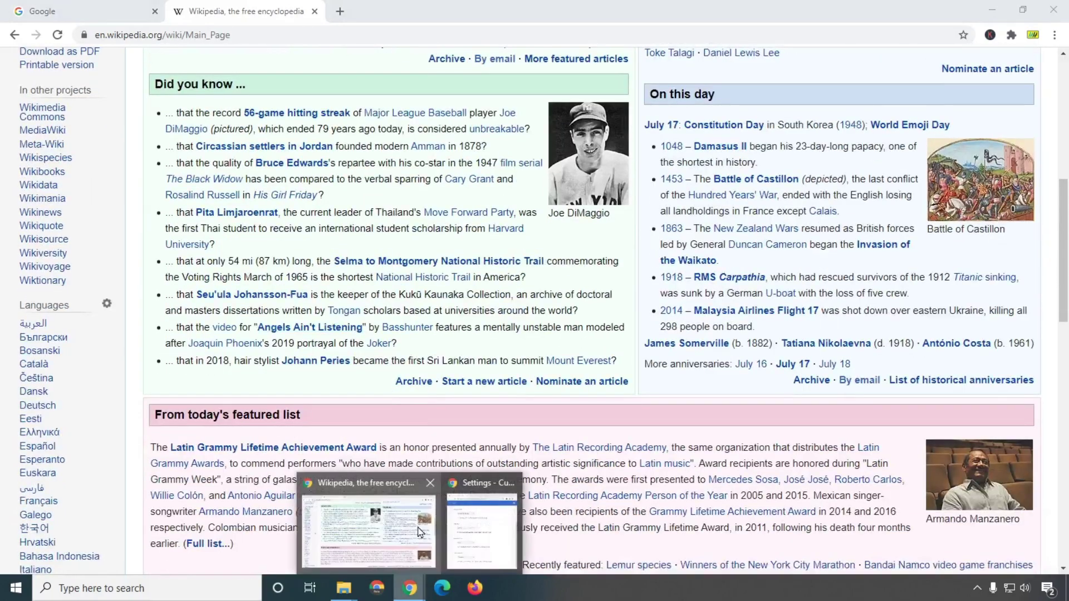
click(482, 532)
drag(752, 88, 707, 22)
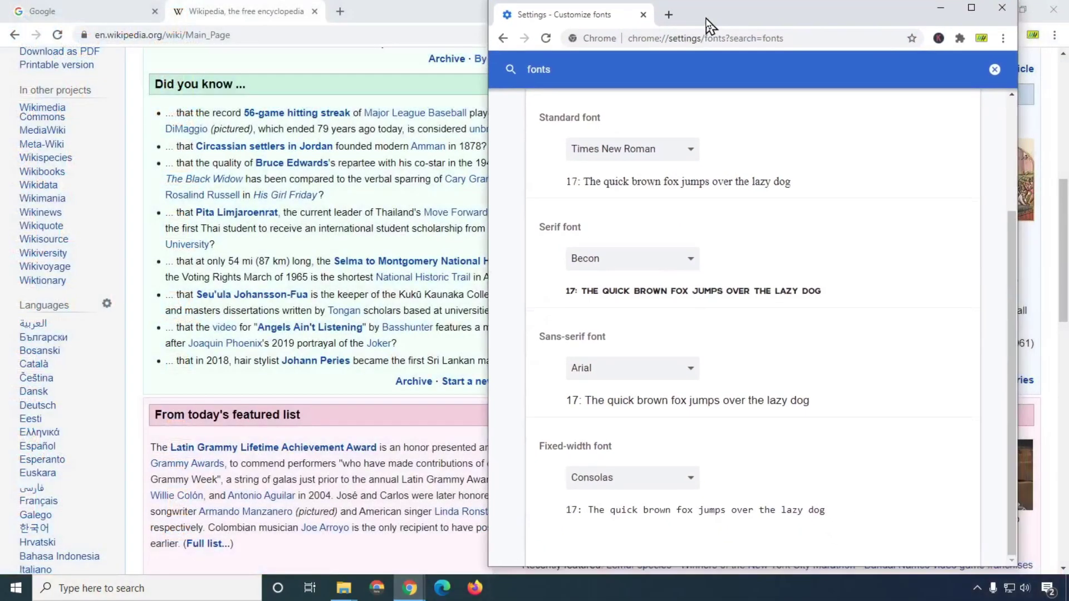